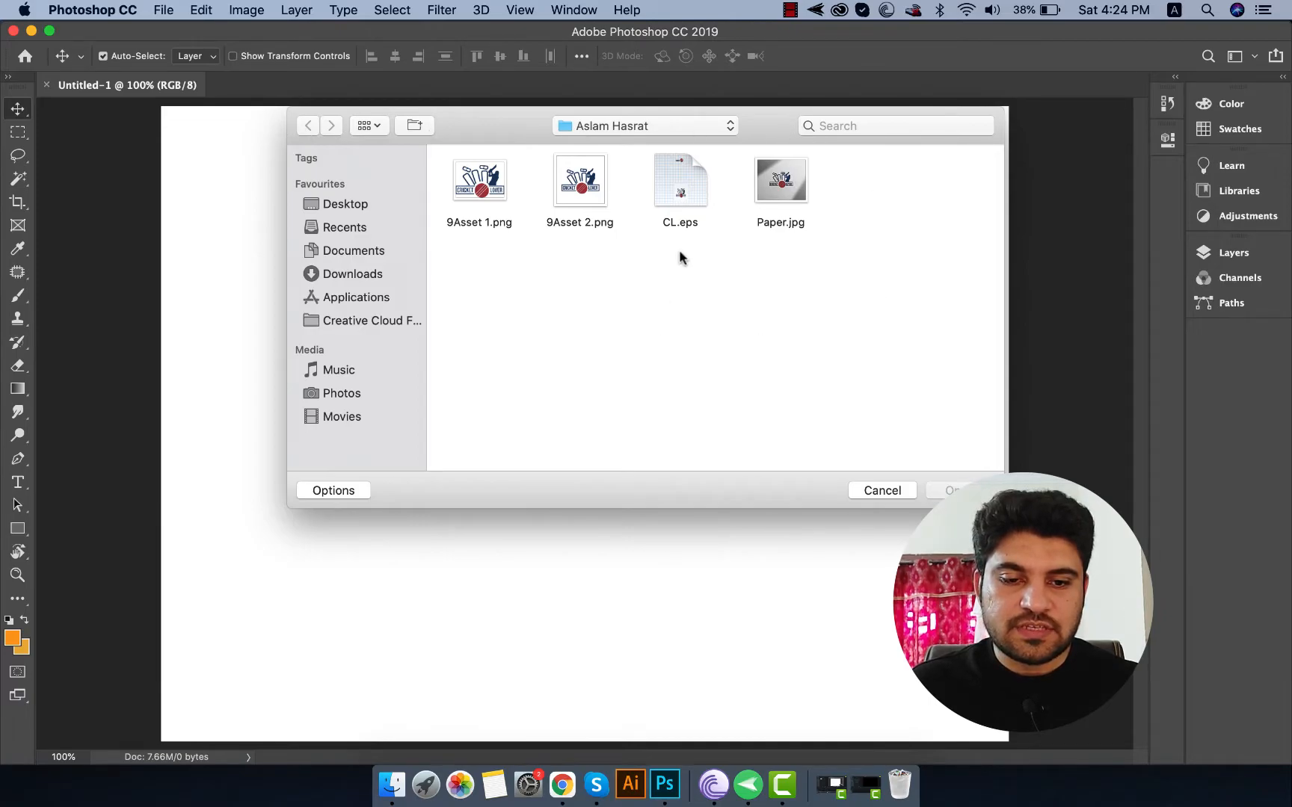
Look through the Documents and Desktop folders for an image file to open.
left_click(349, 252)
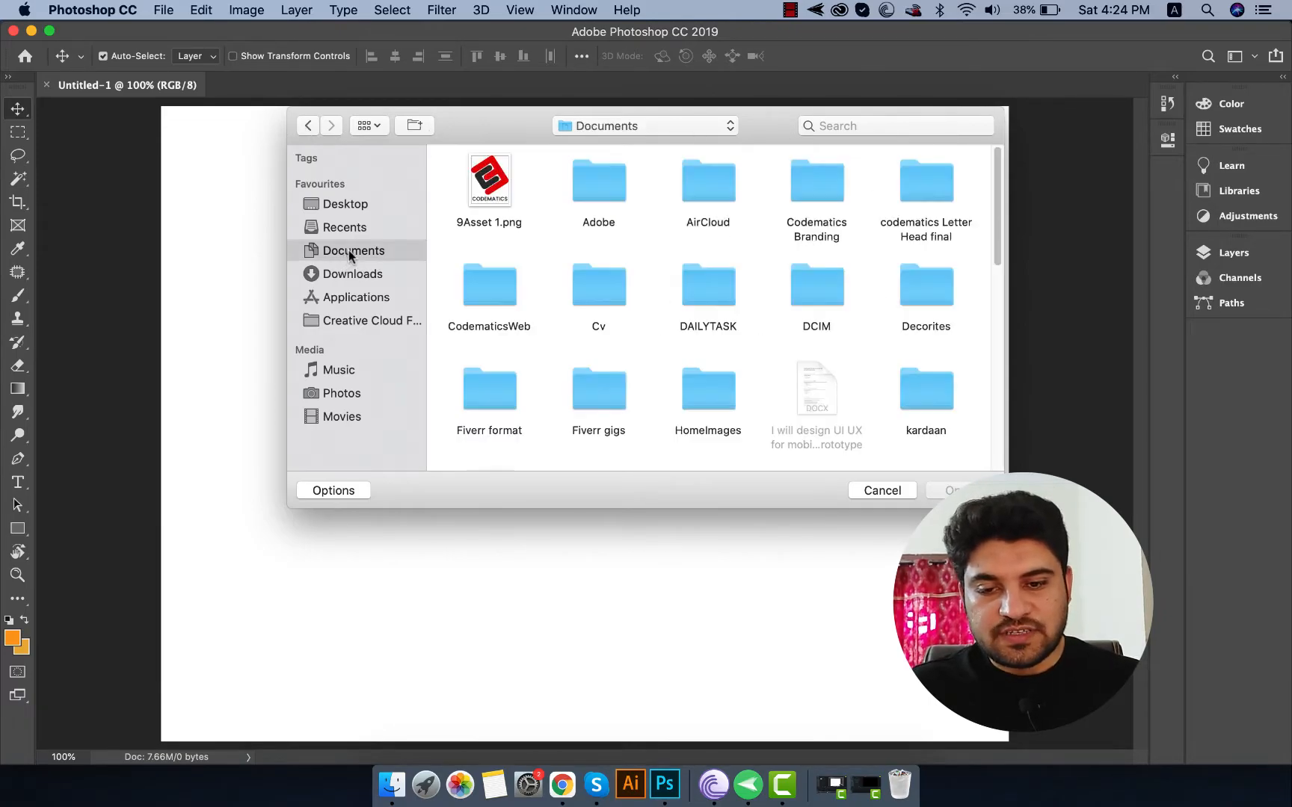
left_click(353, 209)
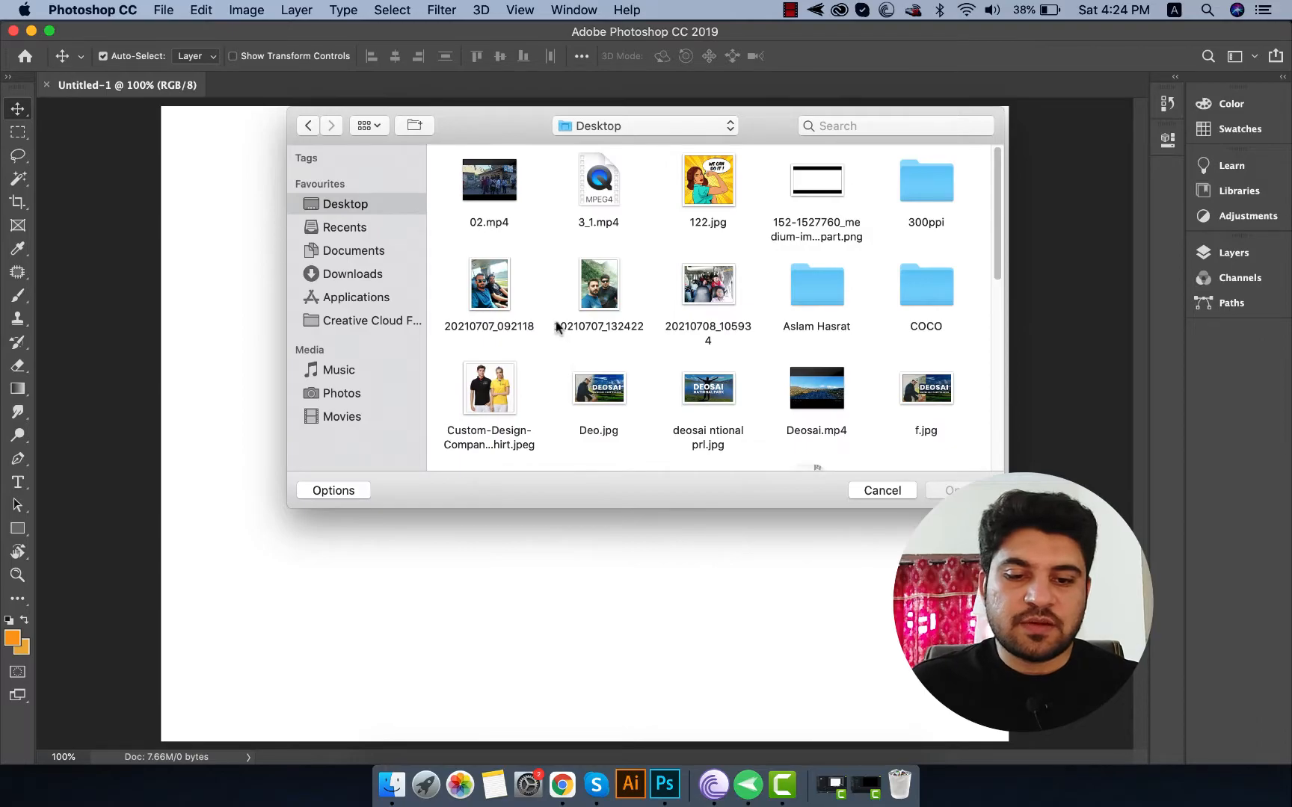
left_click(356, 253)
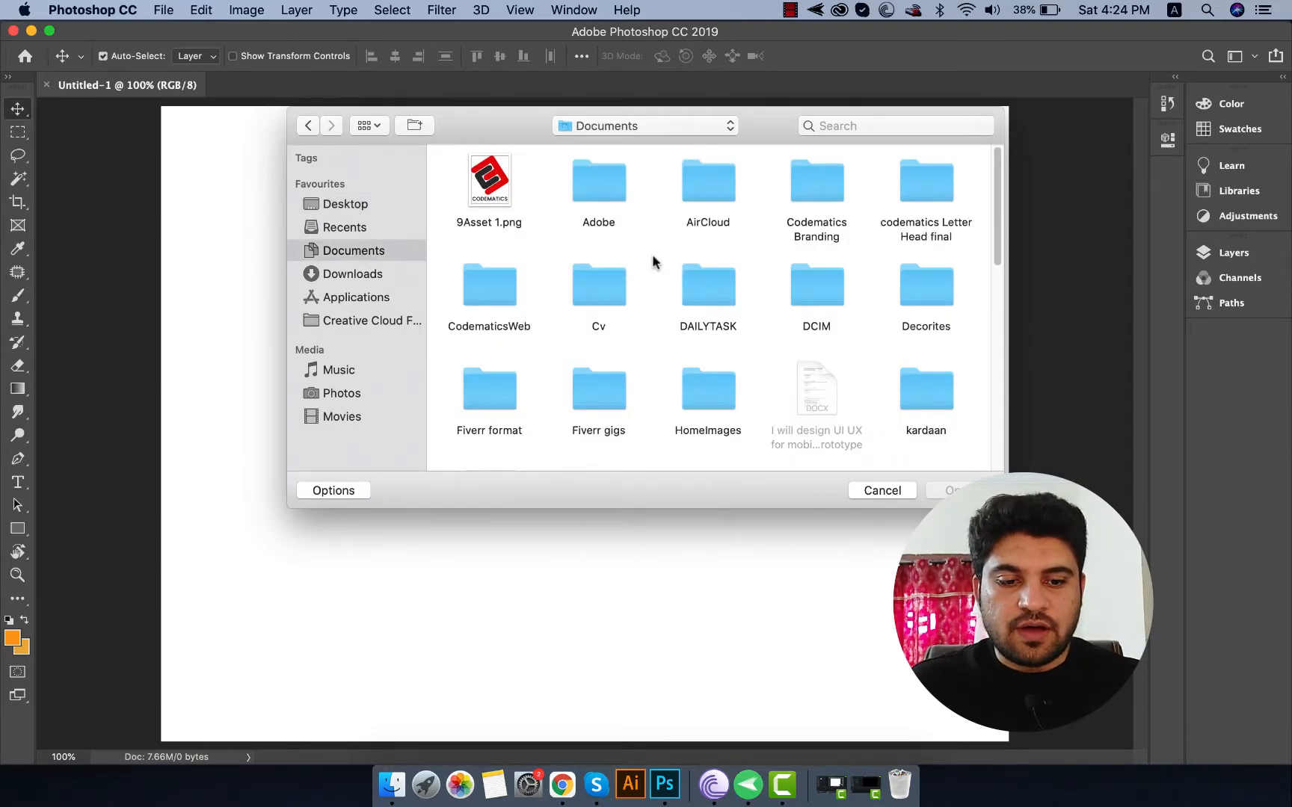
scroll(665, 300, "down", 5)
scroll(684, 350, "down", 2)
scroll(556, 289, "up", 5)
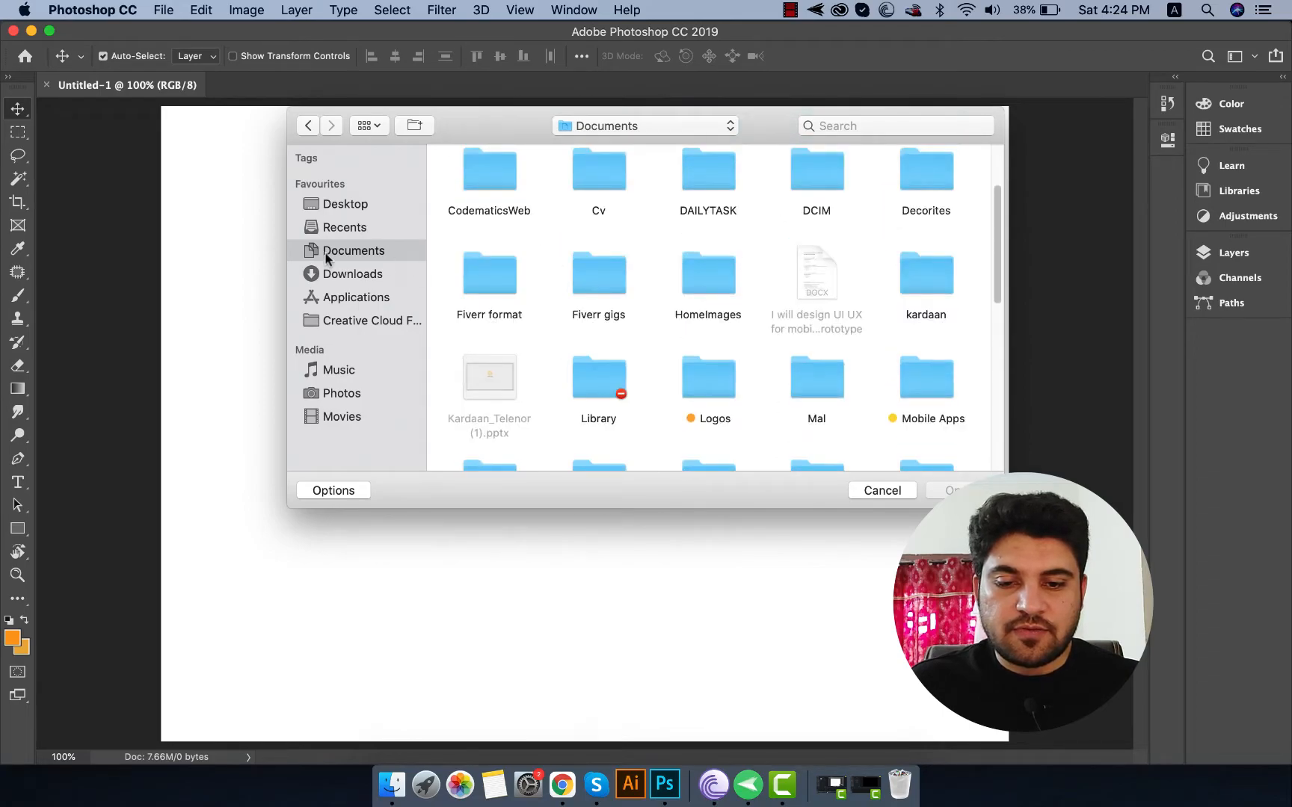
scroll(725, 365, "down", 4)
scroll(724, 368, "down", 4)
scroll(710, 359, "up", 8)
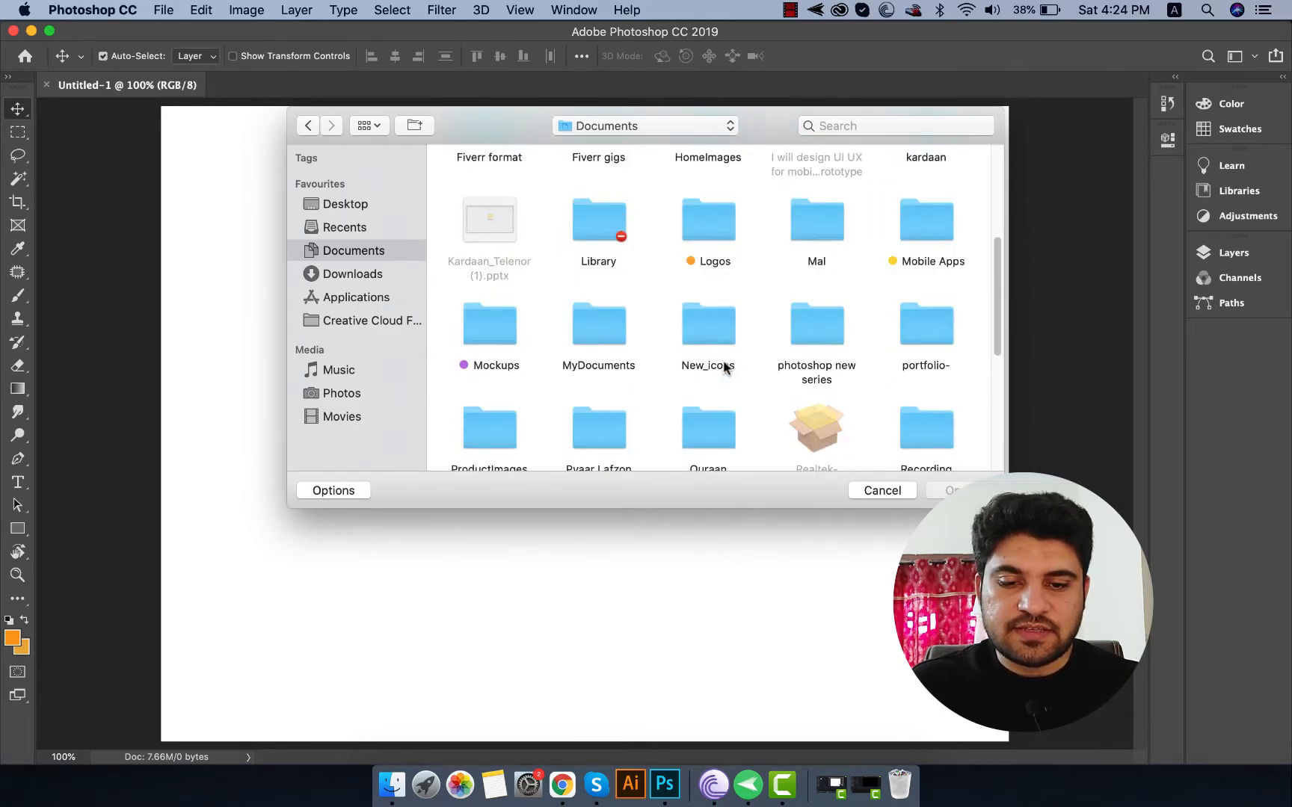
Open lnd.jpg from the Desktop folder.
left_click(340, 207)
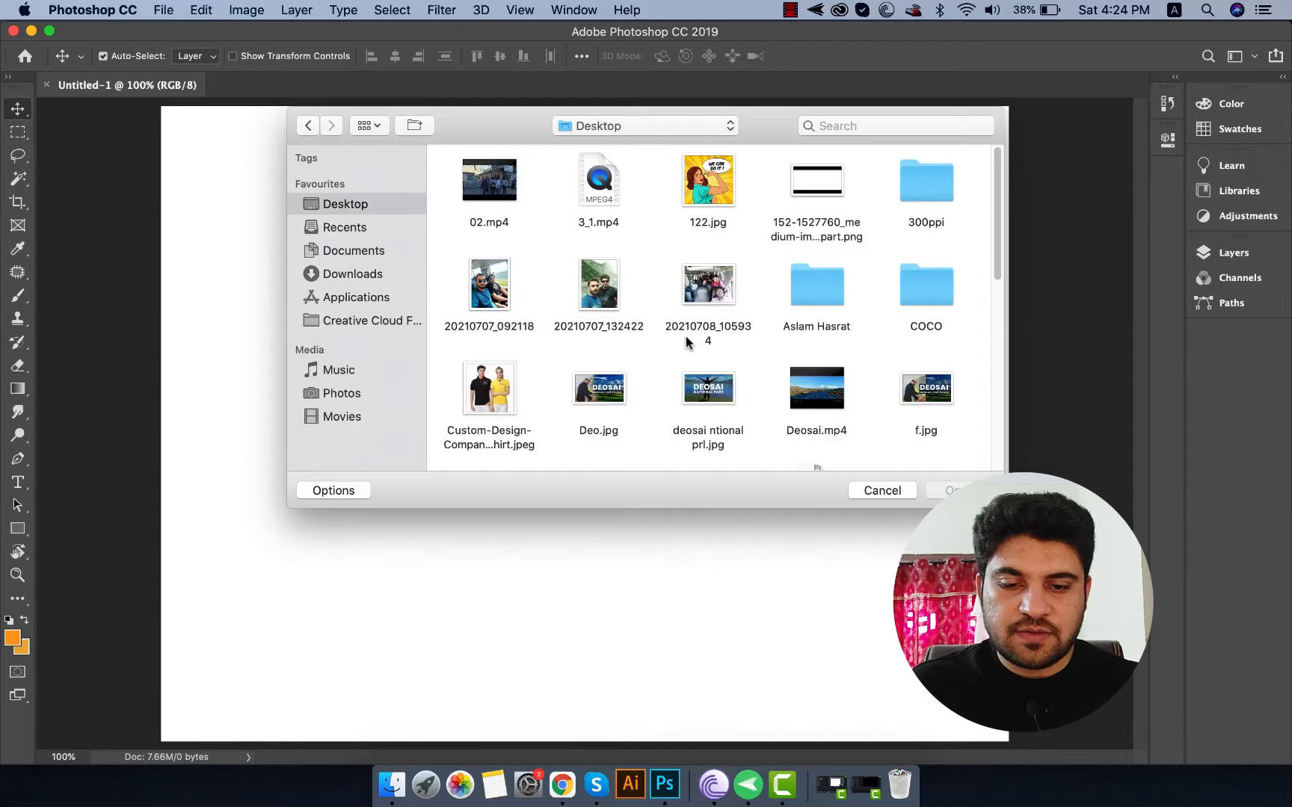
scroll(642, 437, "down", 5)
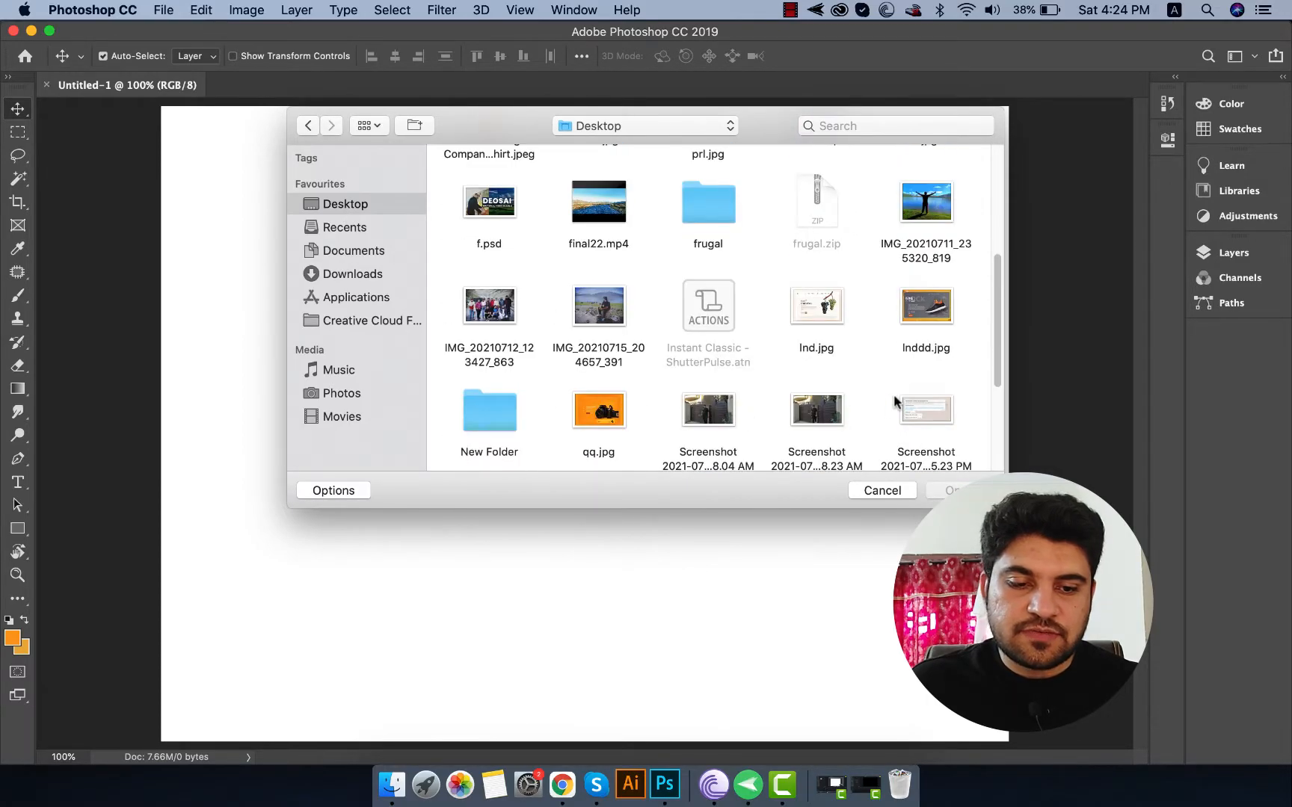
left_click(818, 321)
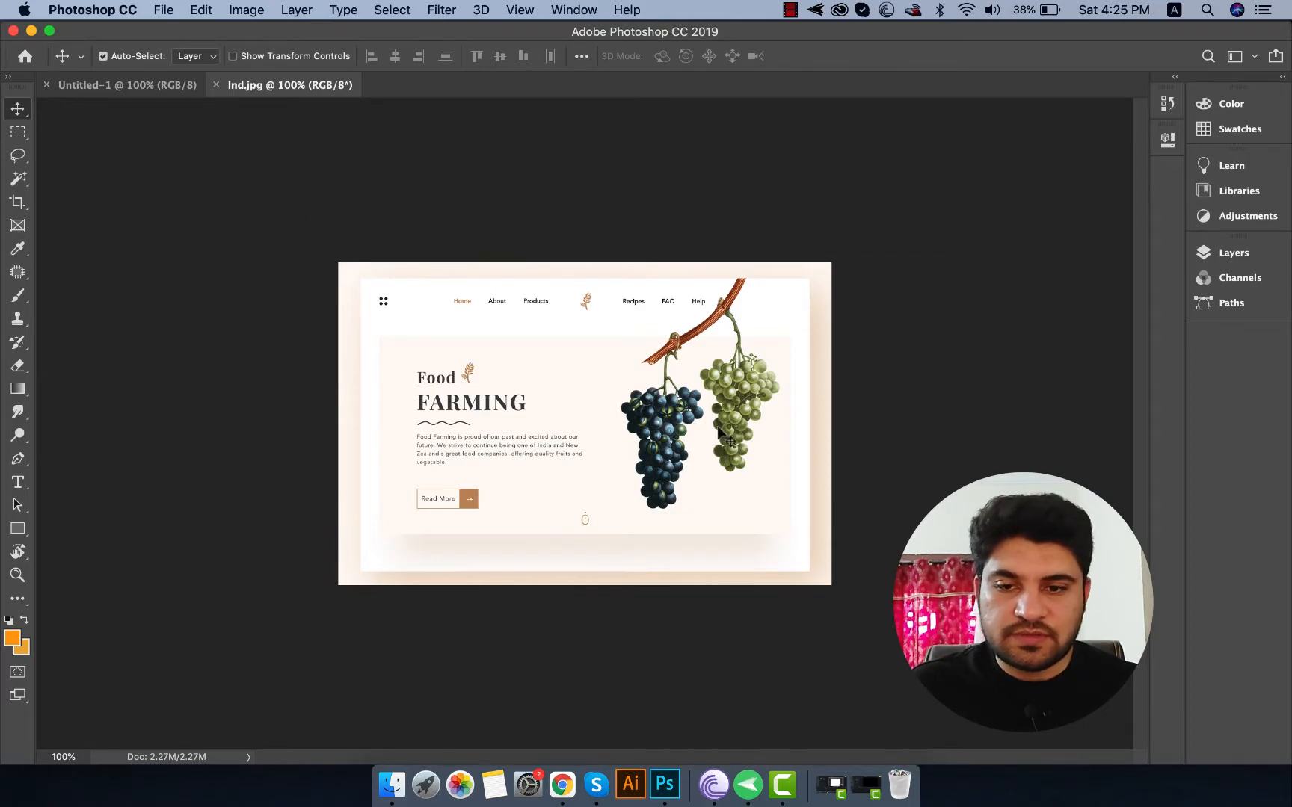
Check the list of recently opened files and close the lnd.jpg document.
left_click(163, 9)
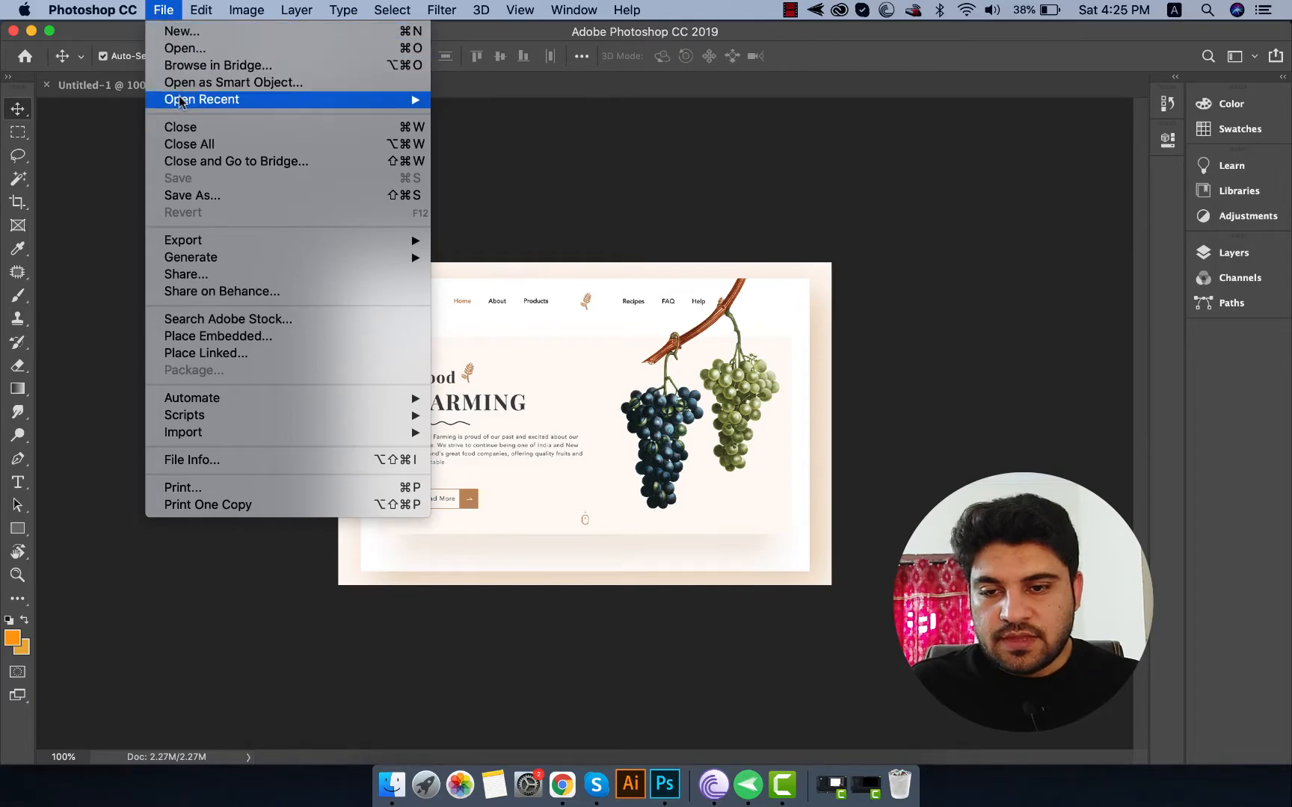
mouse_move(179, 97)
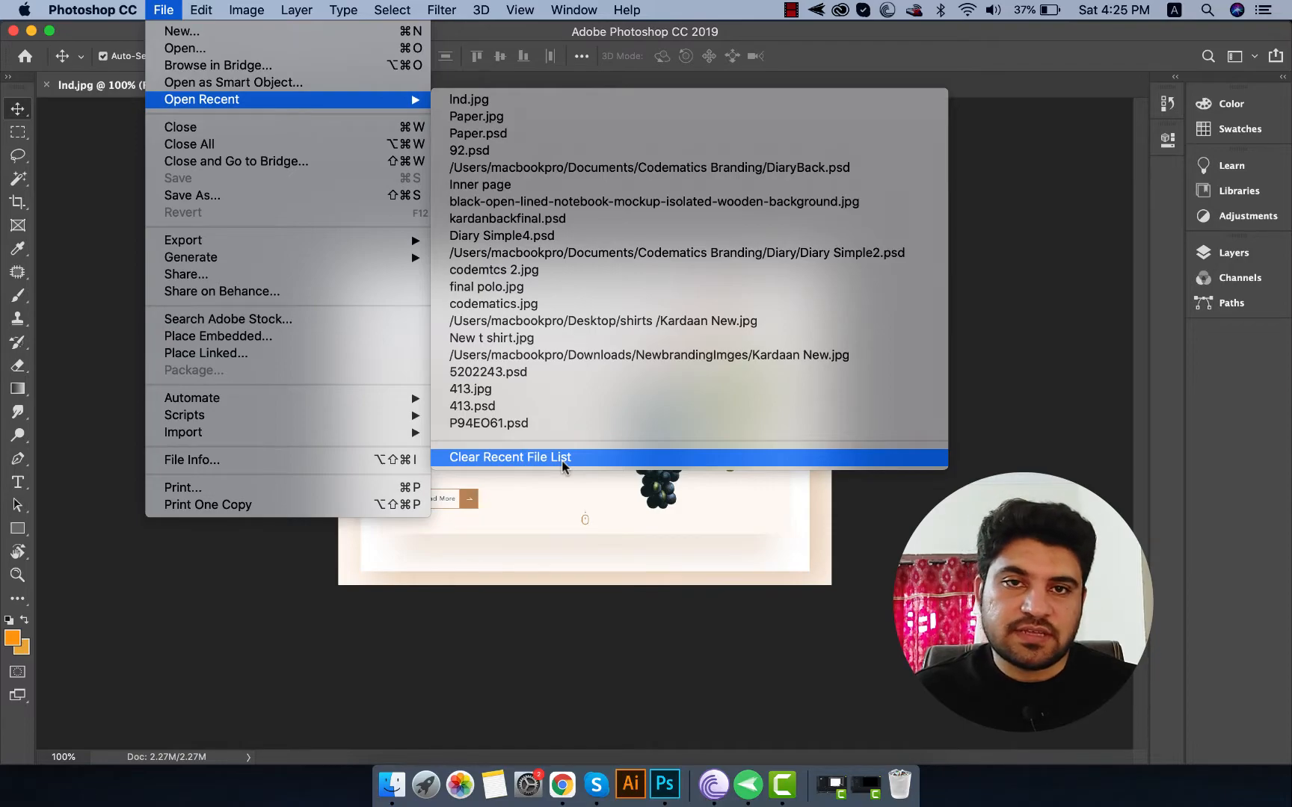
left_click(249, 128)
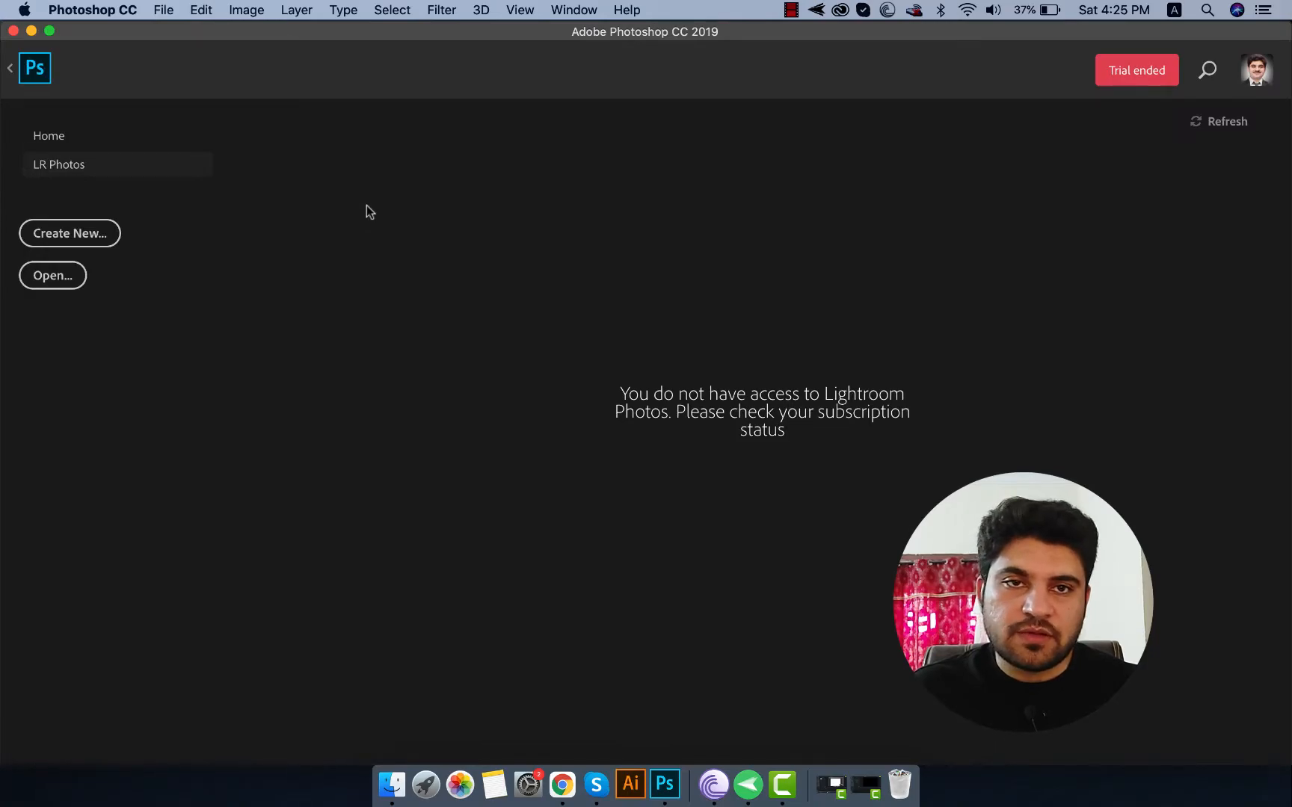
Reopen lnd.jpg from the list of recently opened files.
left_click(163, 10)
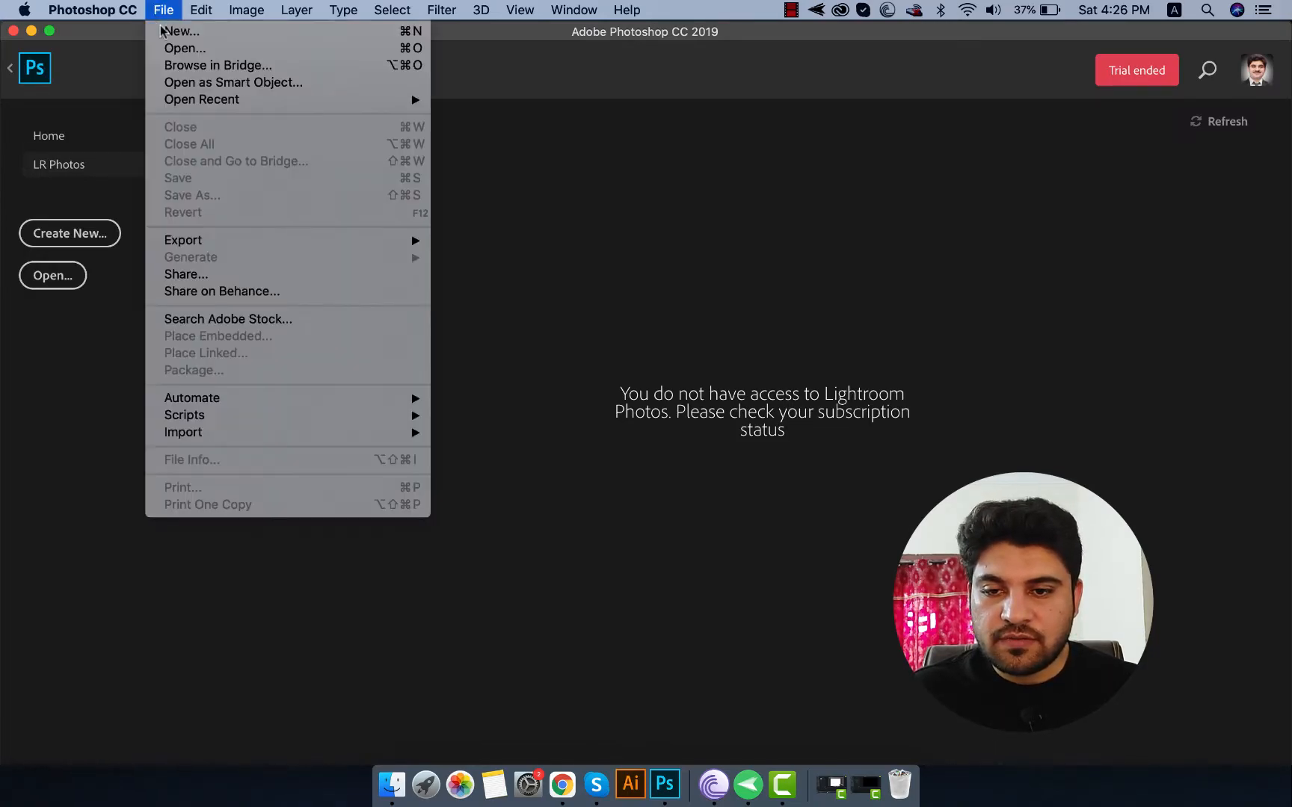
mouse_move(225, 99)
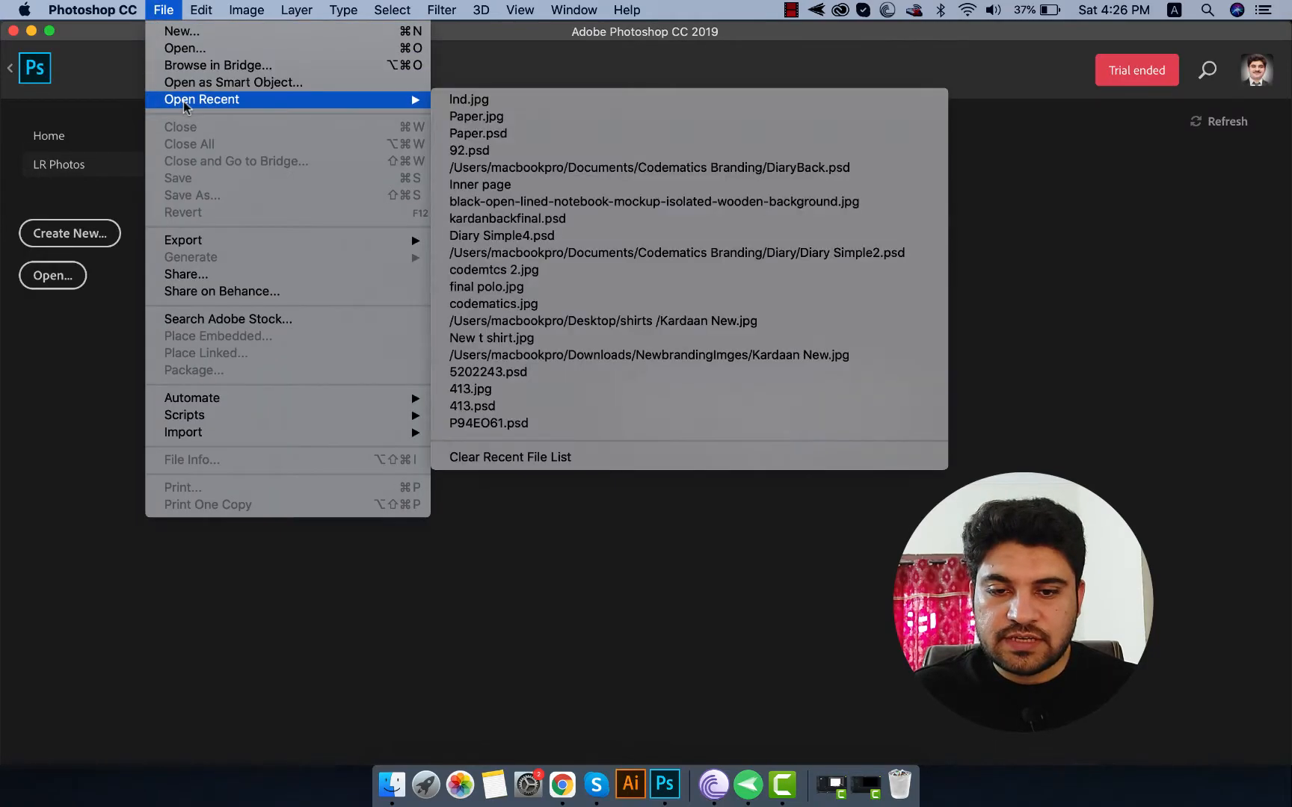
left_click(476, 100)
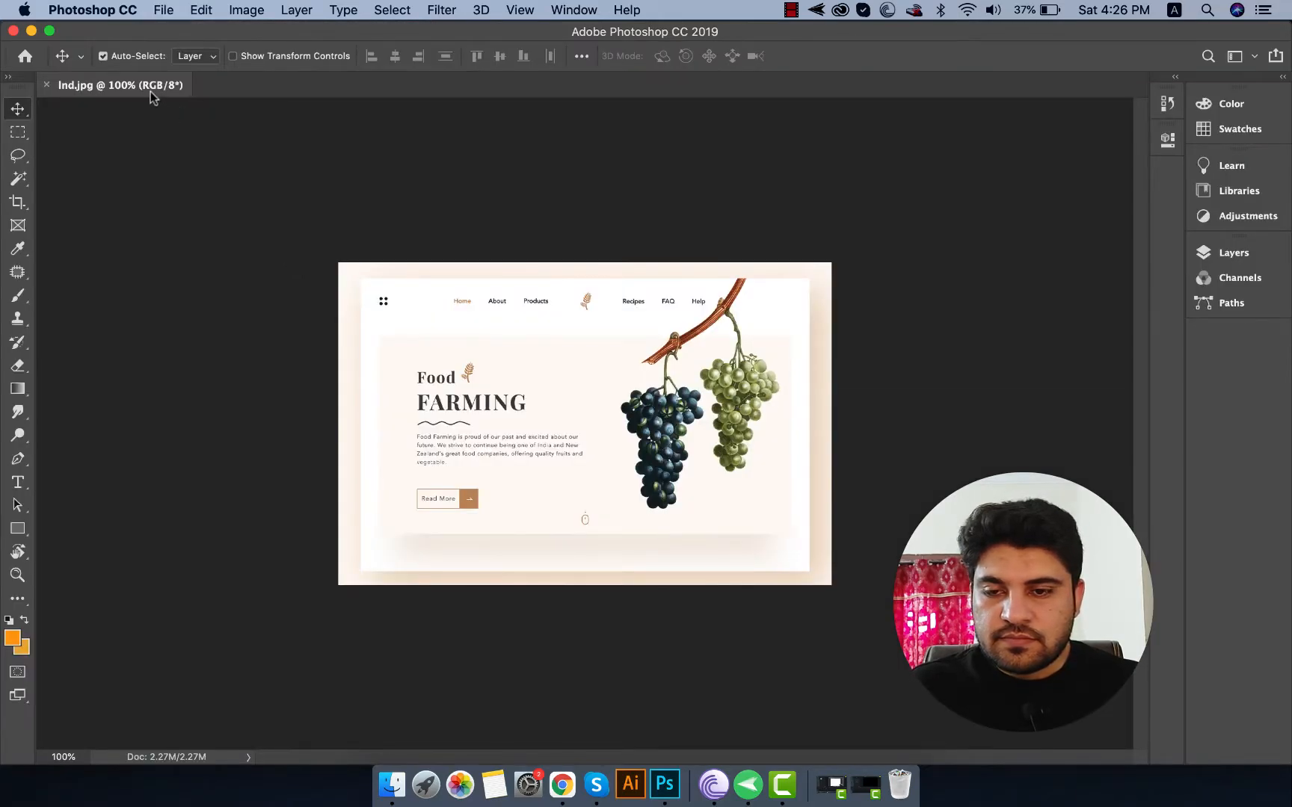
Open Paper.jpg from the recent files as a second document alongside lnd.jpg.
left_click(161, 10)
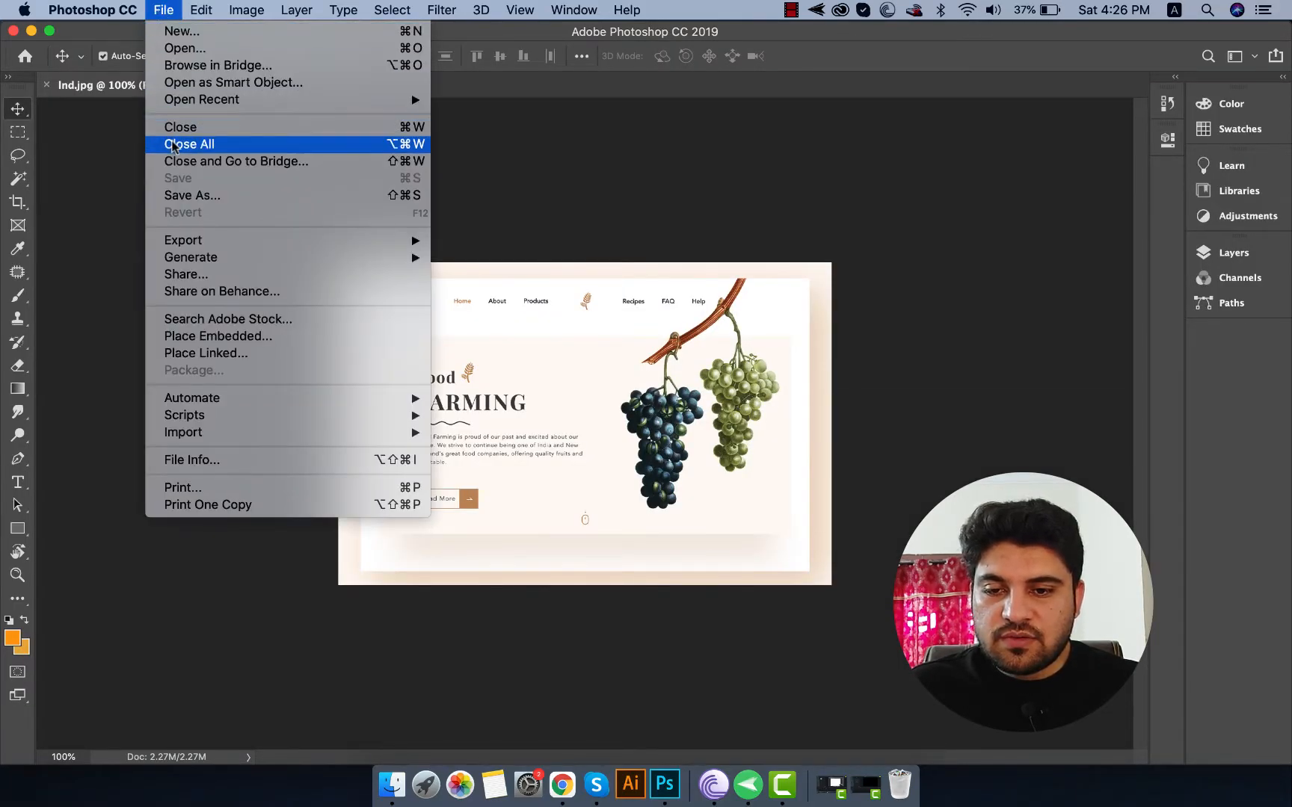
left_click(506, 126)
left_click(163, 9)
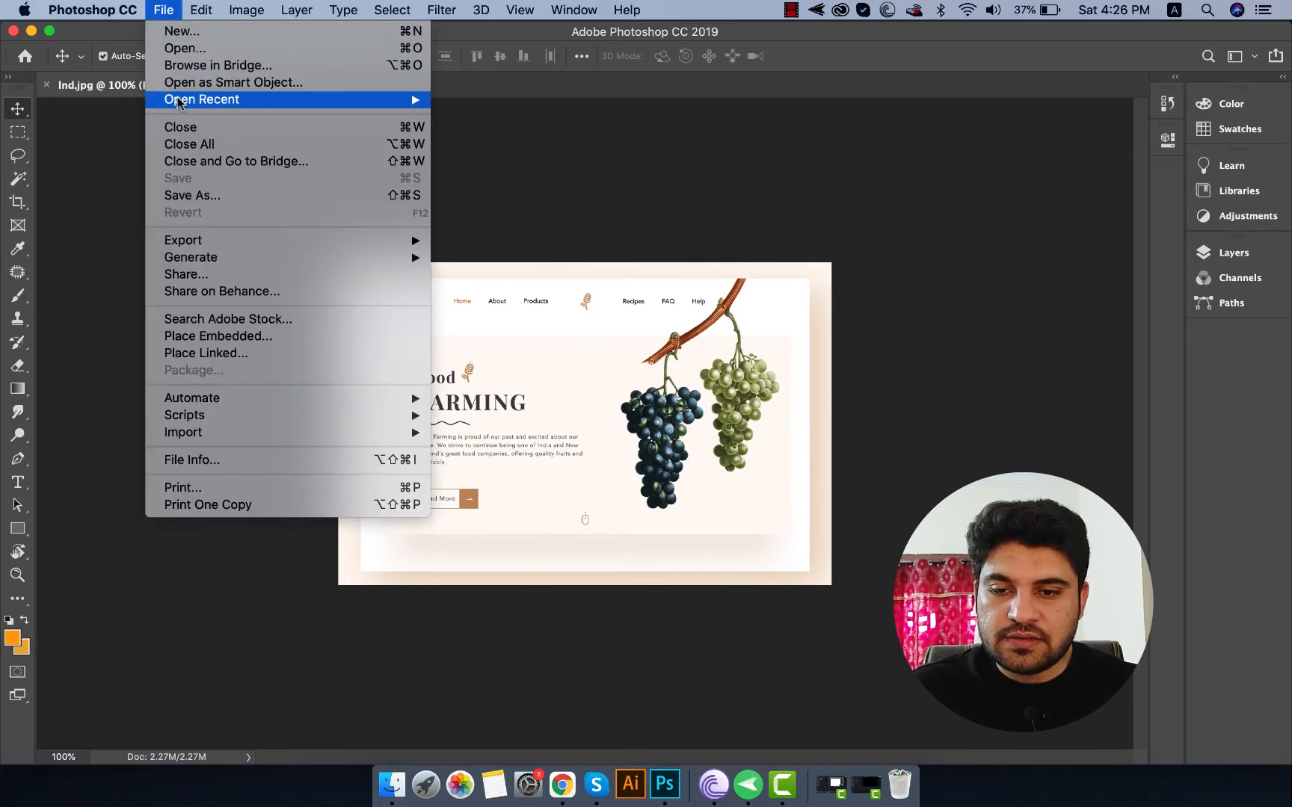
mouse_move(224, 99)
left_click(521, 119)
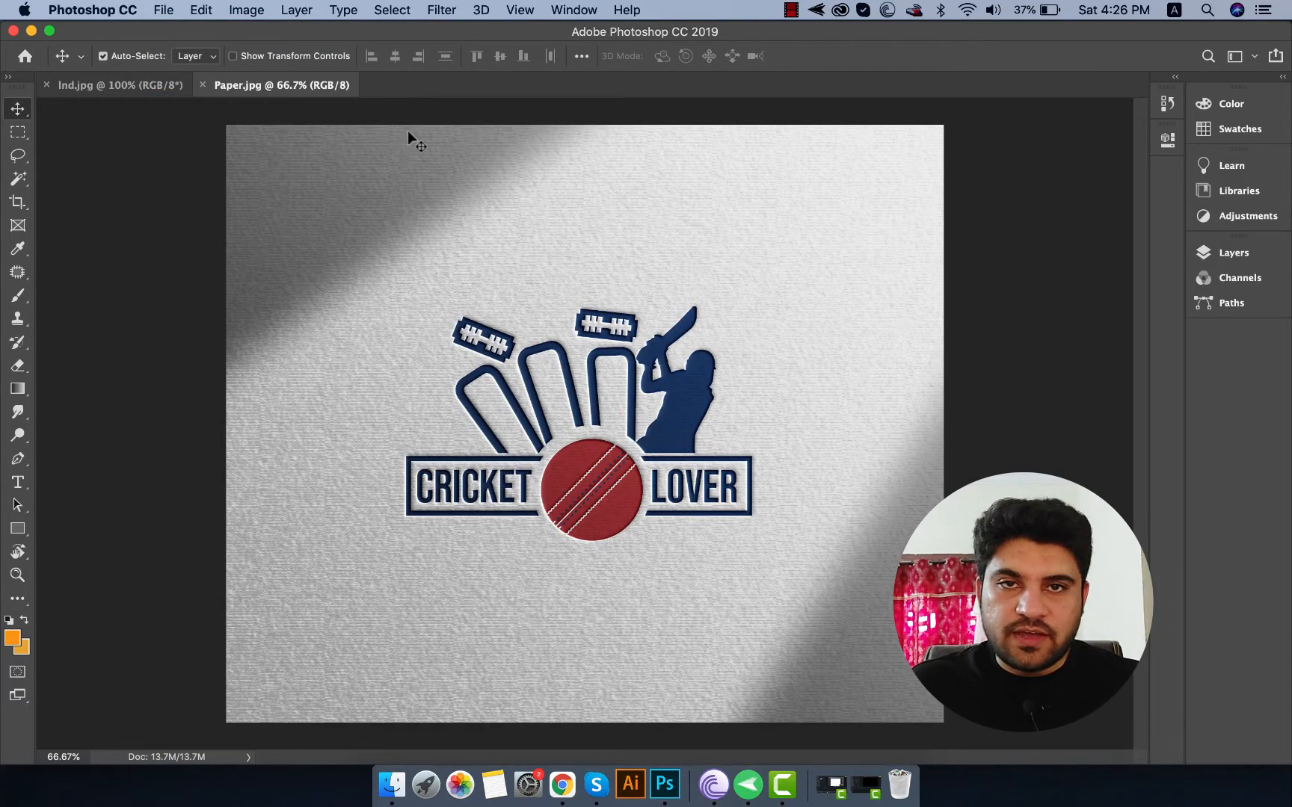
Close all open documents at once.
left_click(163, 9)
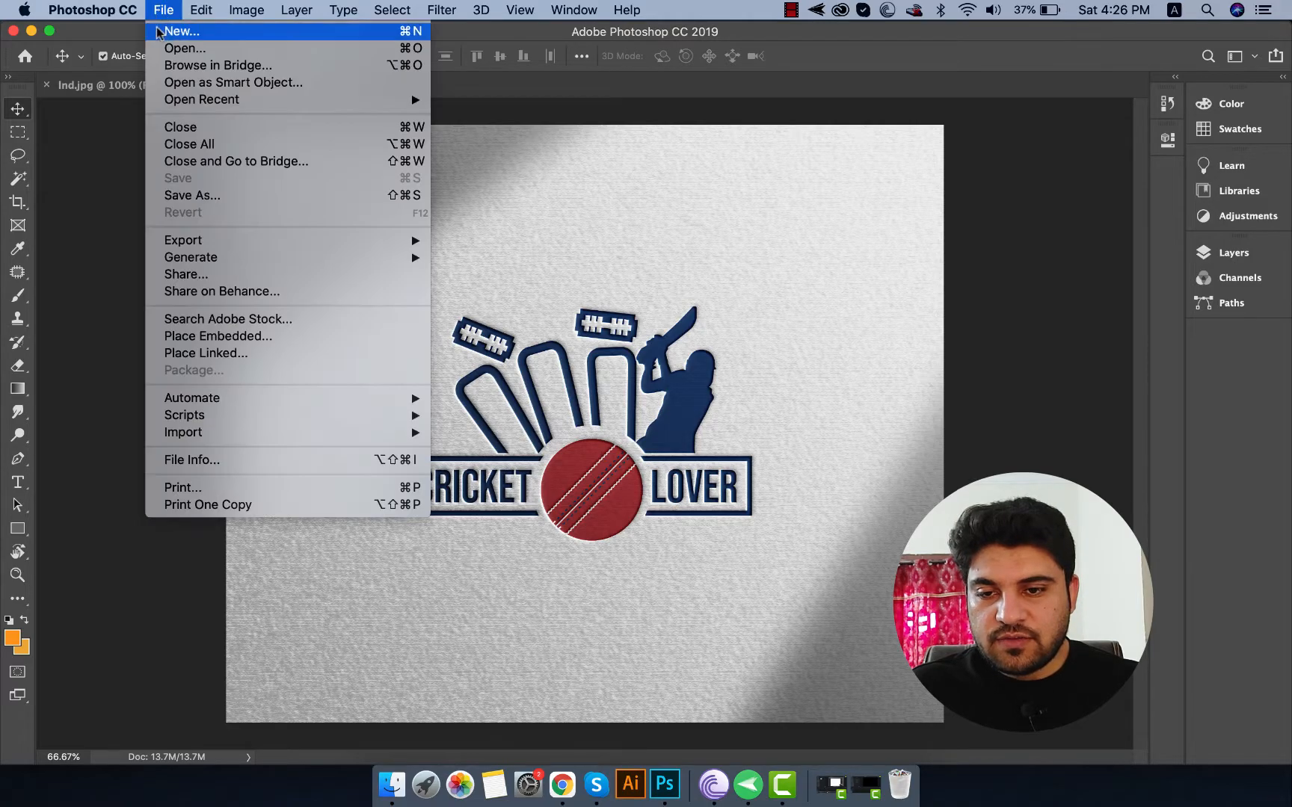
left_click(189, 144)
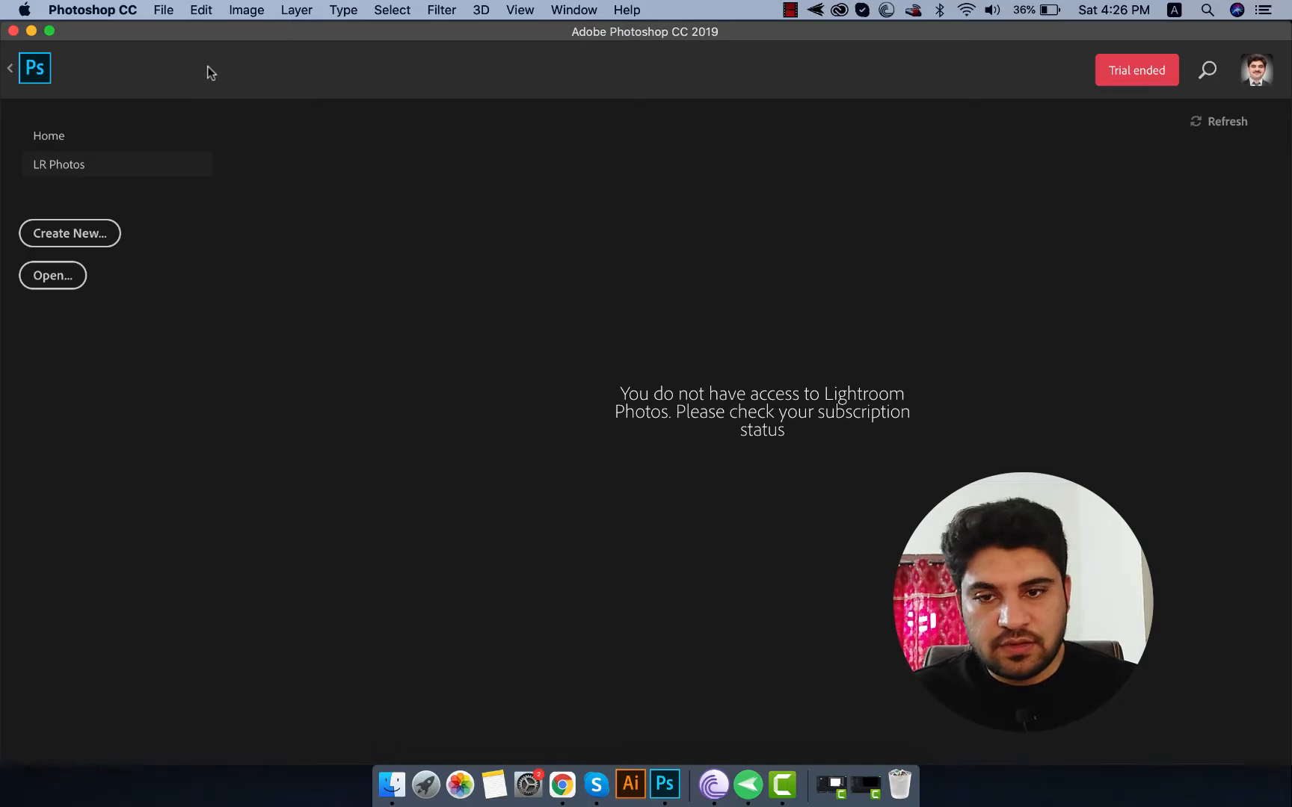
left_click(165, 10)
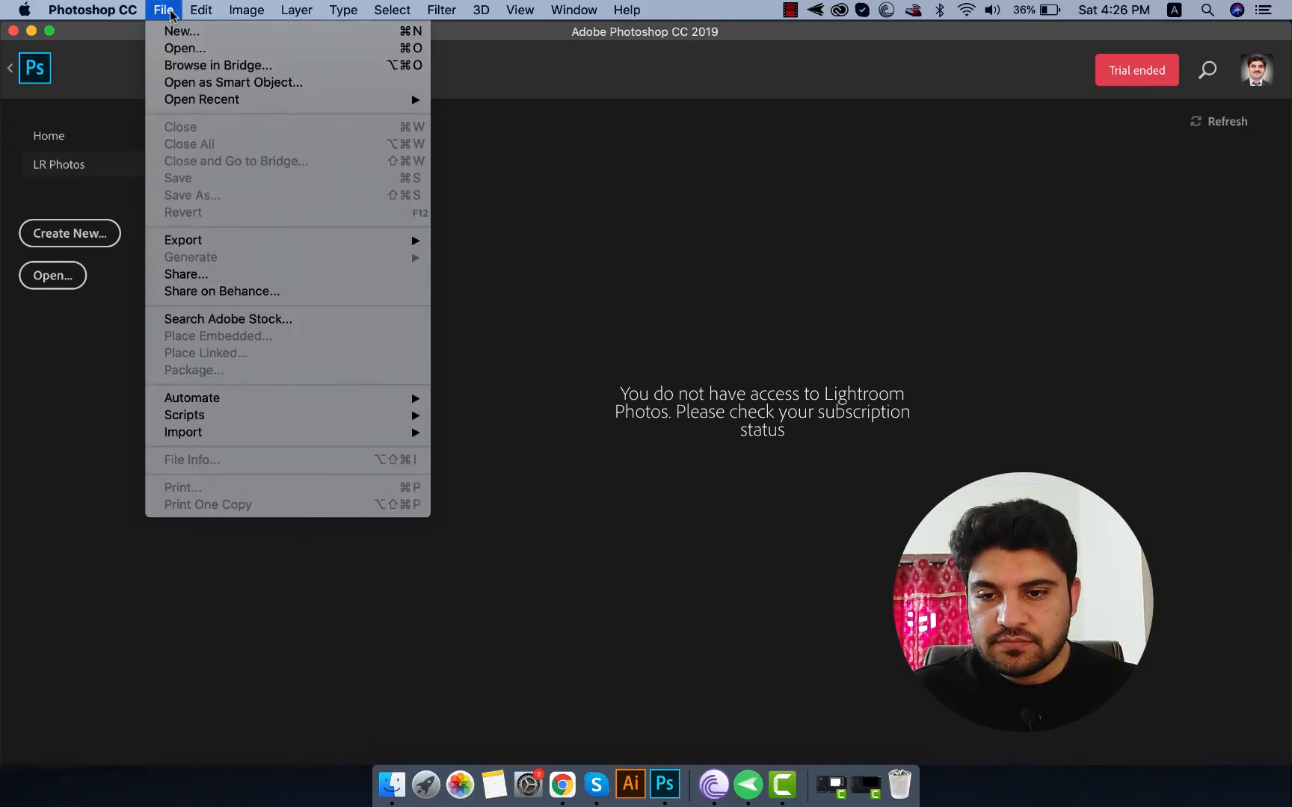
left_click(179, 48)
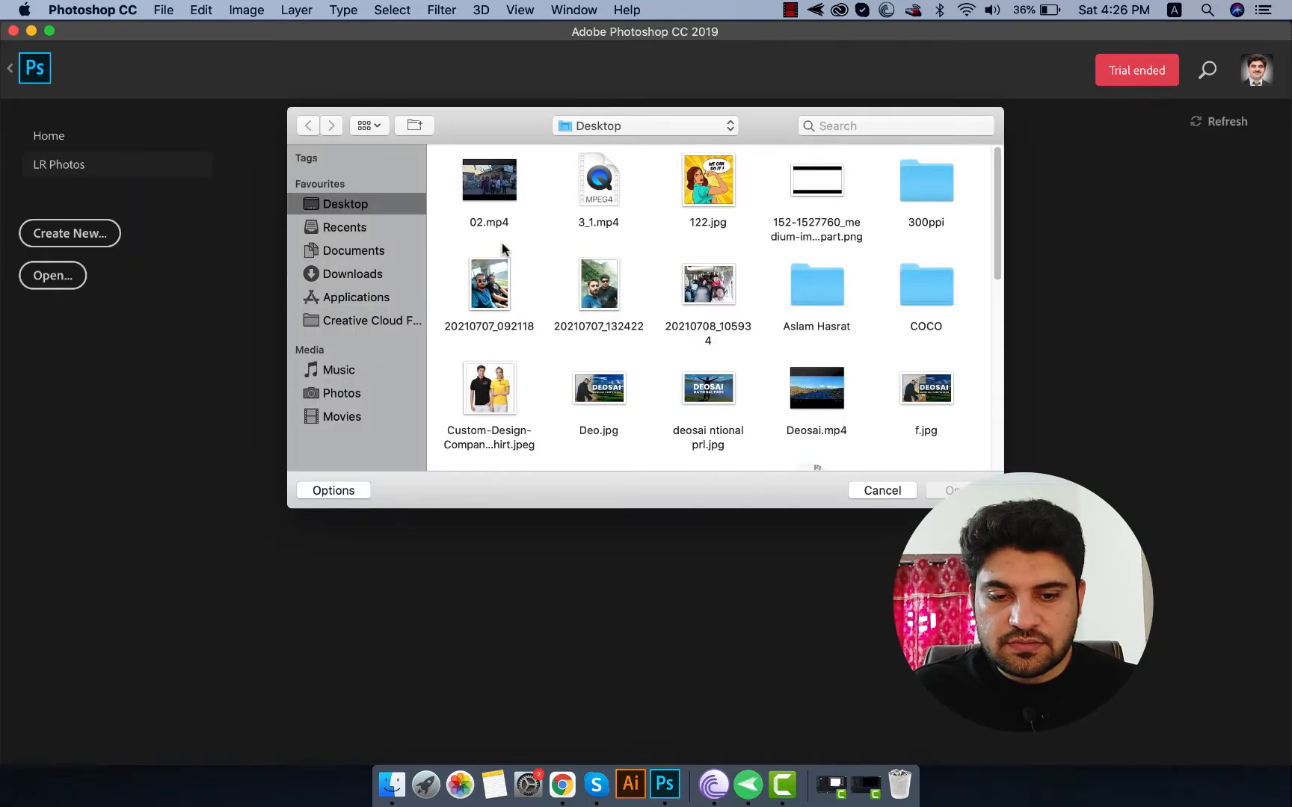
scroll(806, 370, "down", 3)
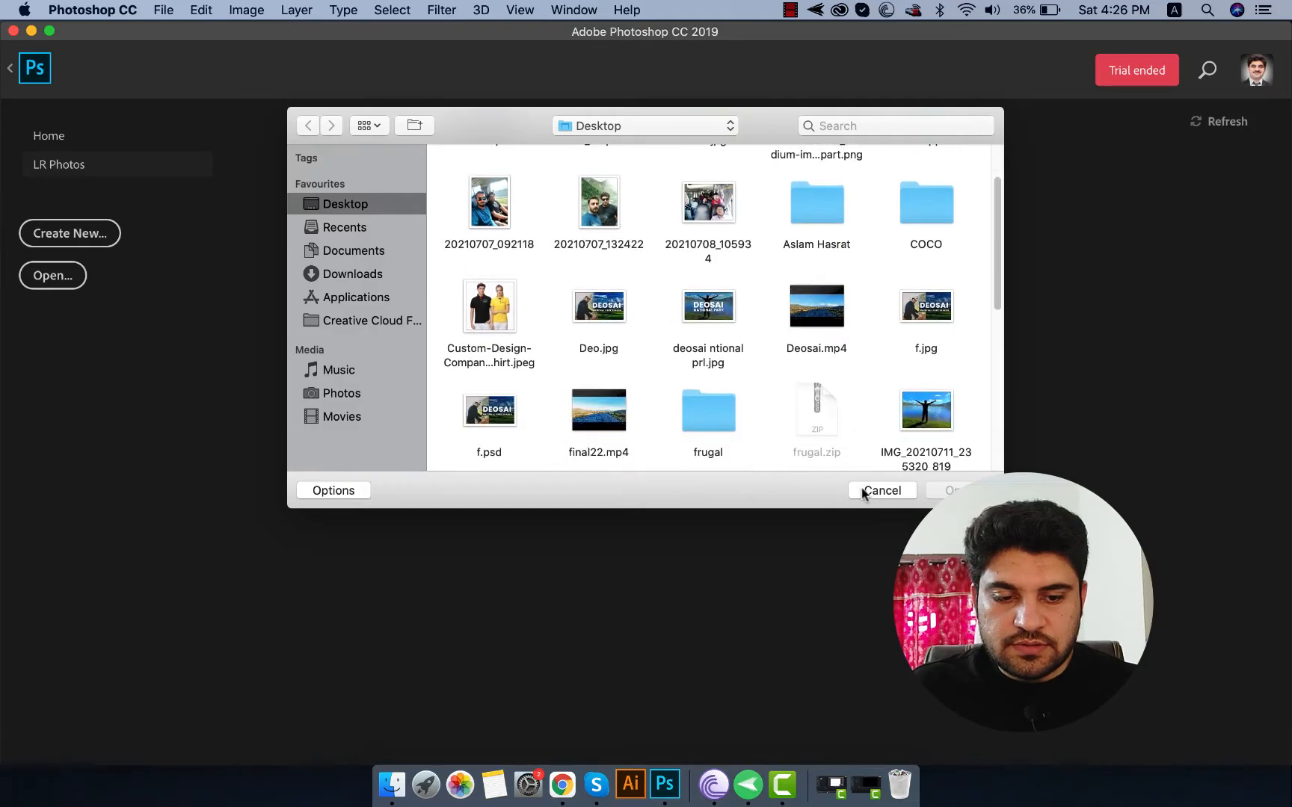
left_click(864, 491)
Bring lnd.jpg back up from the recent files with no other document open.
left_click(163, 10)
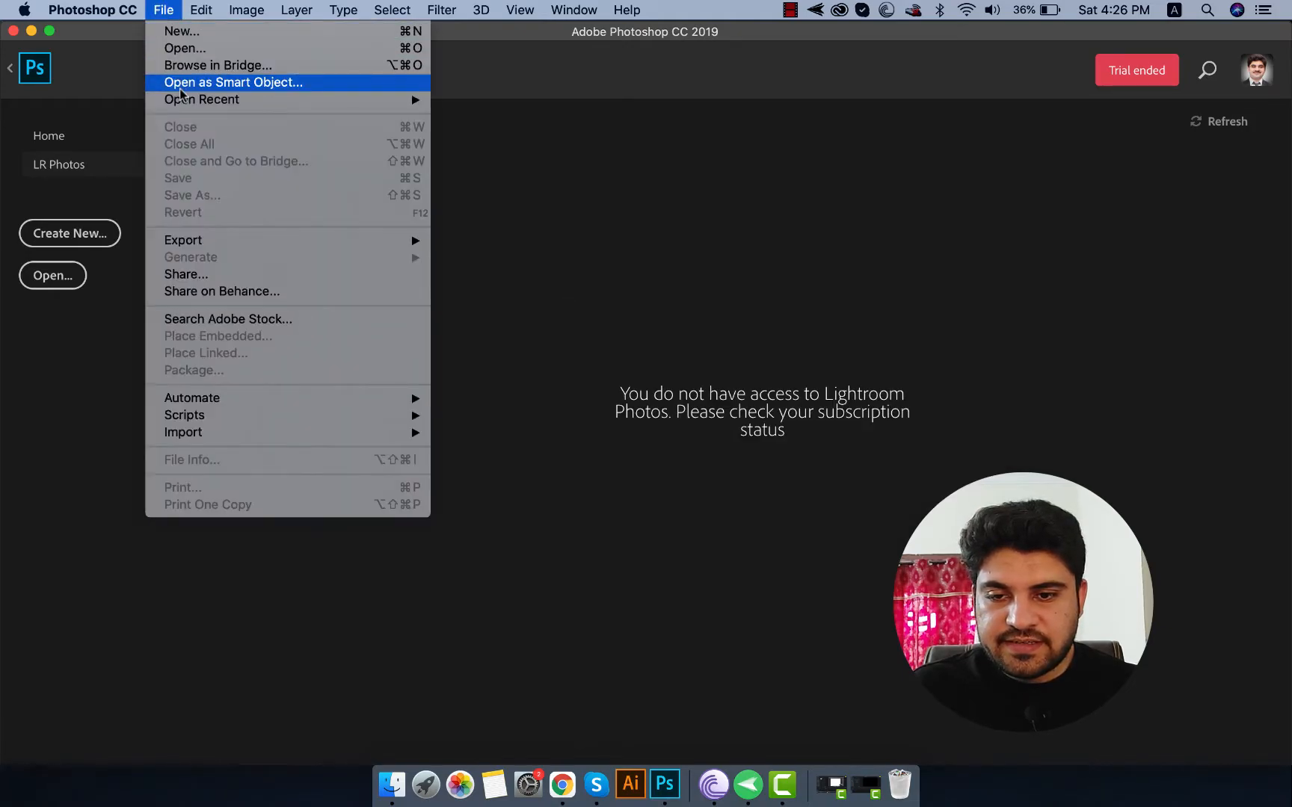
mouse_move(182, 101)
left_click(471, 117)
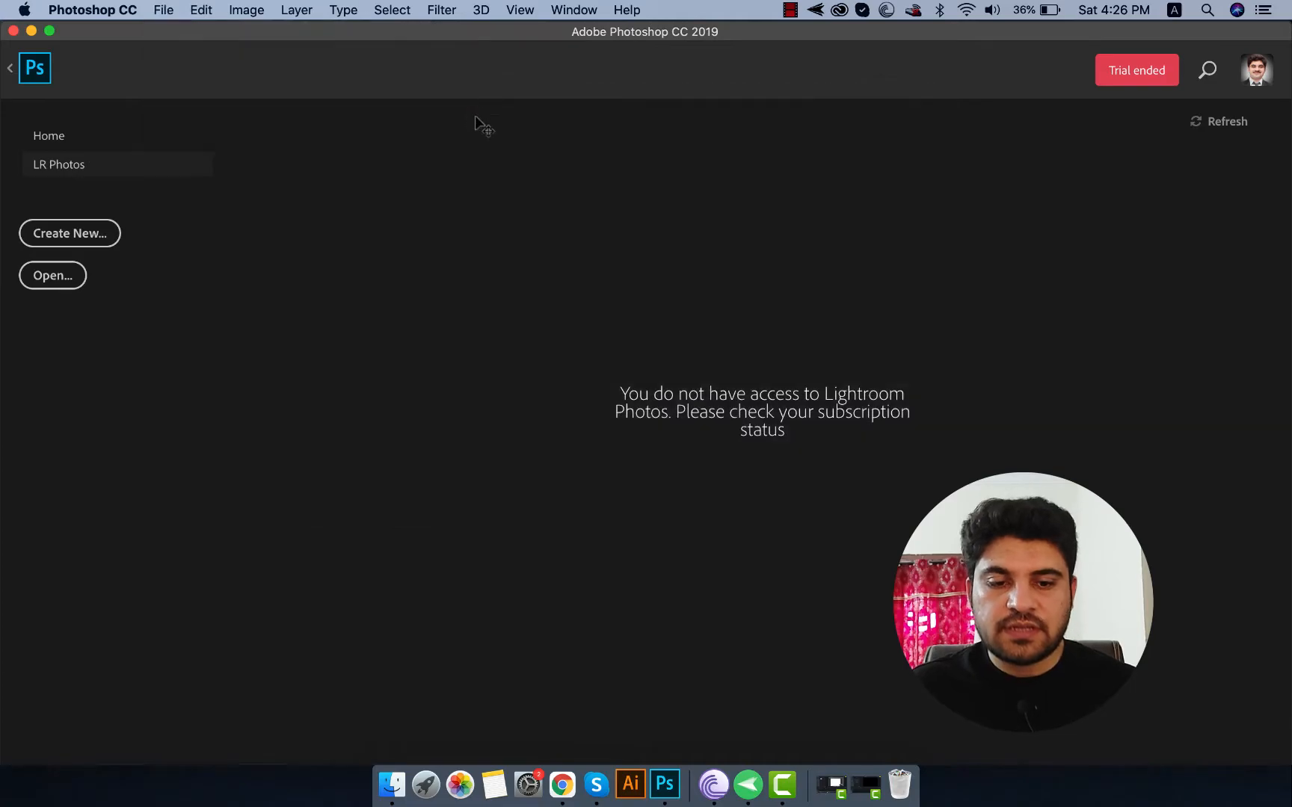
left_click(163, 10)
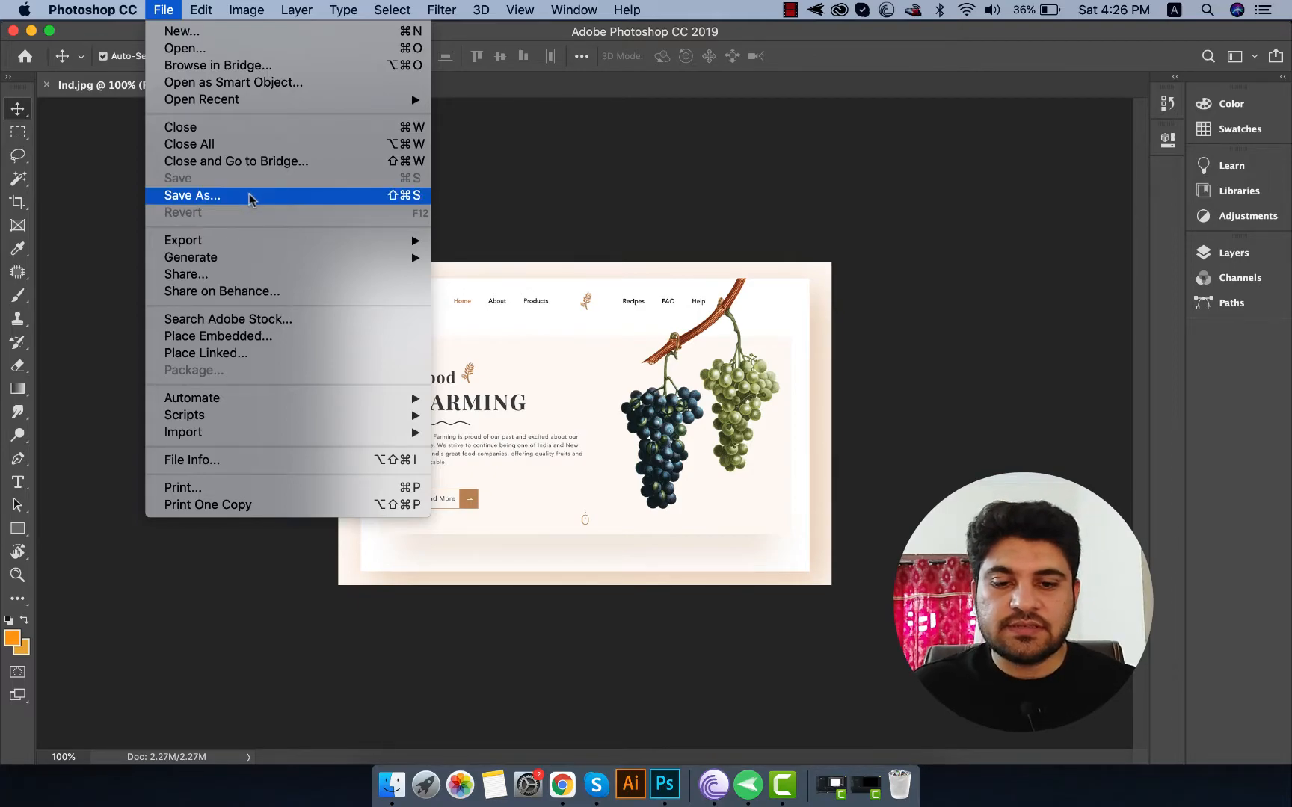
left_click(655, 350)
left_click_drag(325, 157, 488, 569)
left_click(598, 333)
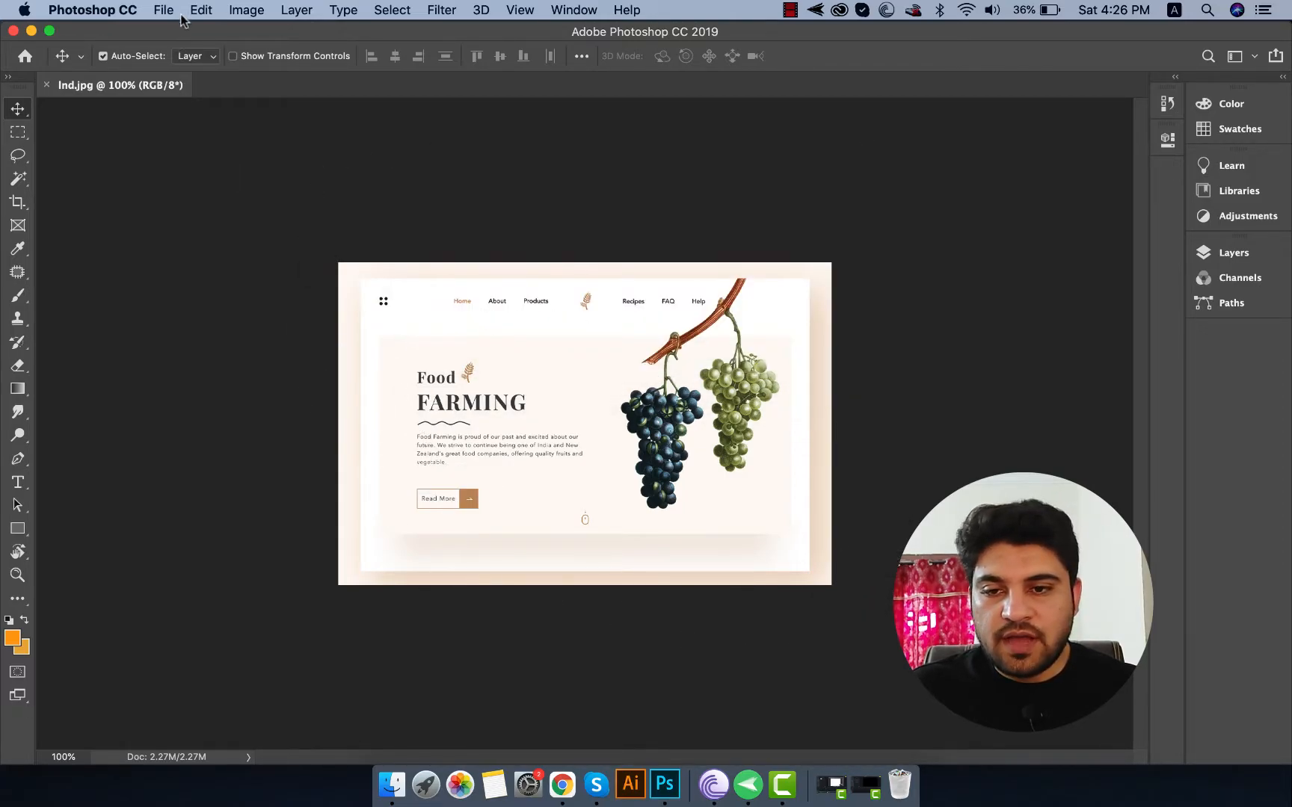
Save the image under the new name lnd2.jpg on the Desktop, in JPEG format at Maximum quality 12 with Baseline ("Standard").
left_click(172, 10)
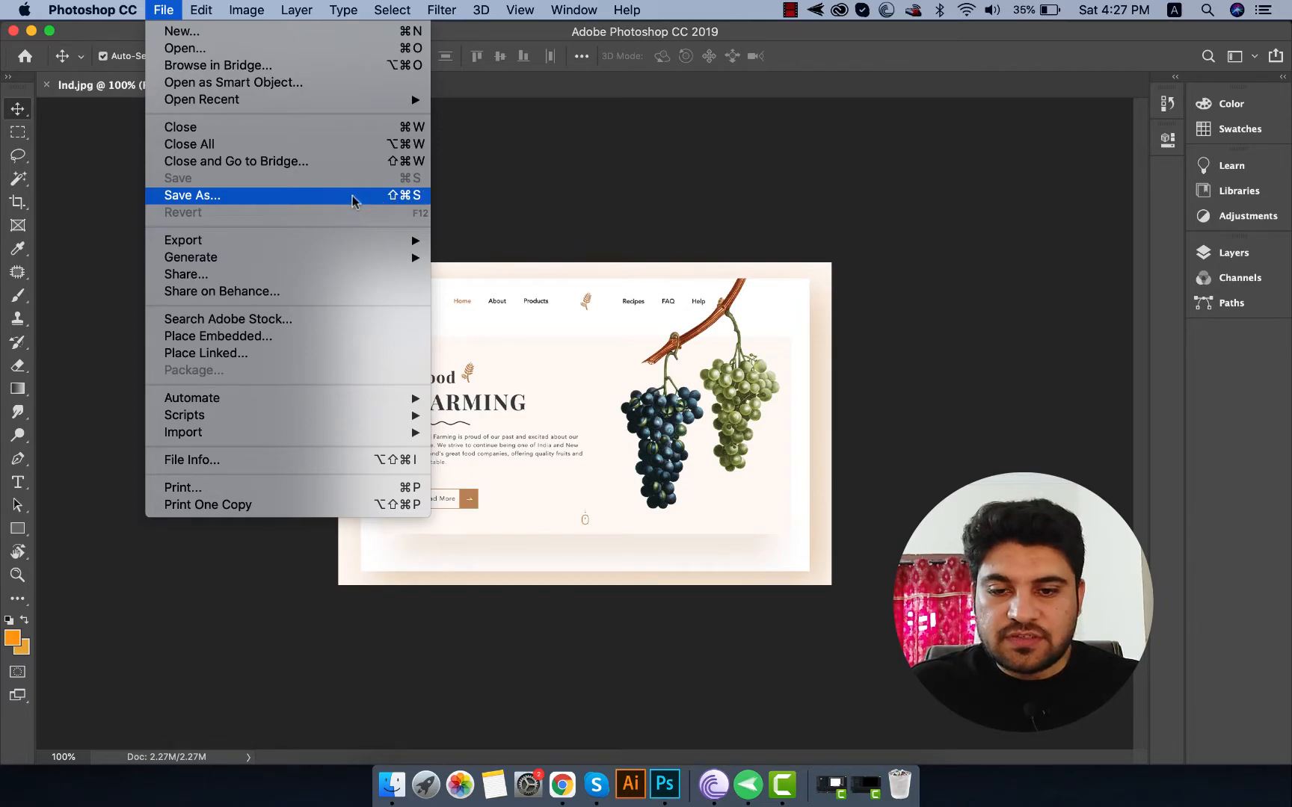
left_click(402, 196)
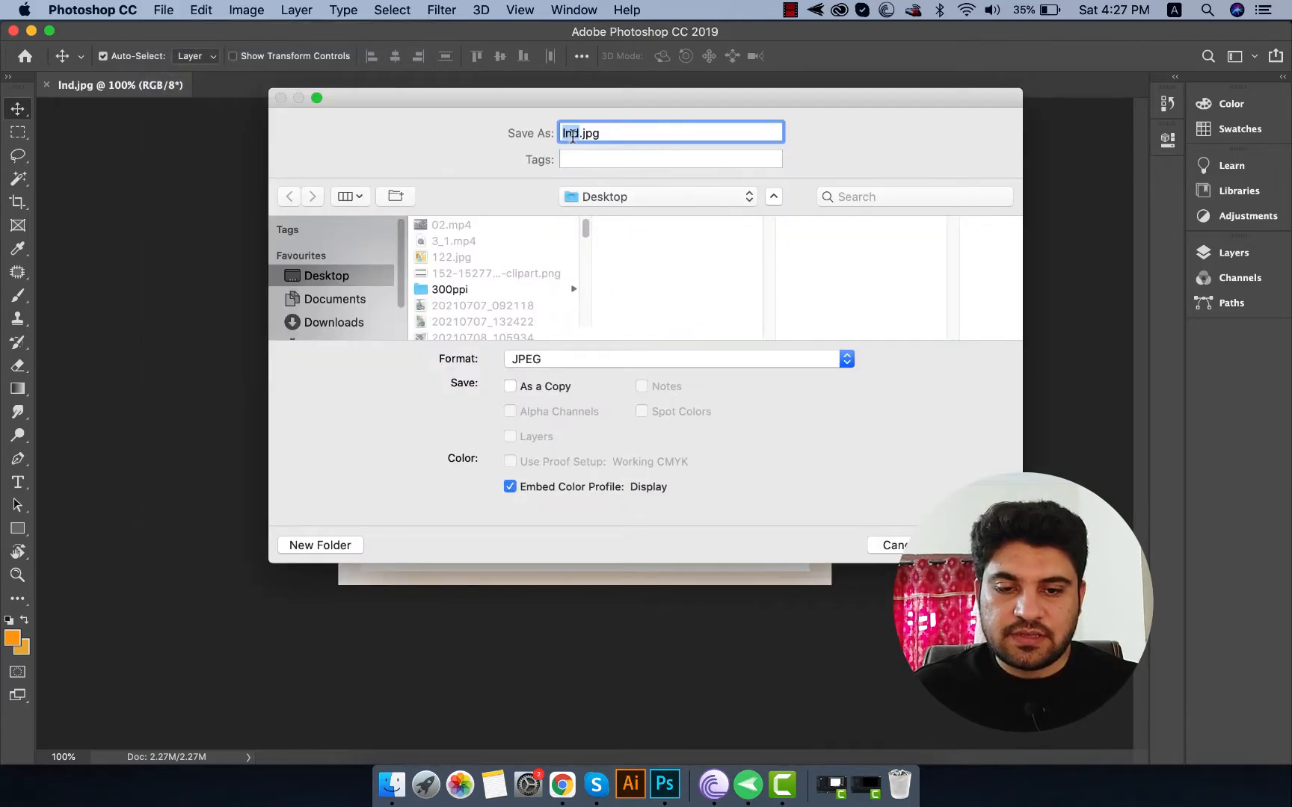
left_click(578, 132)
type("2")
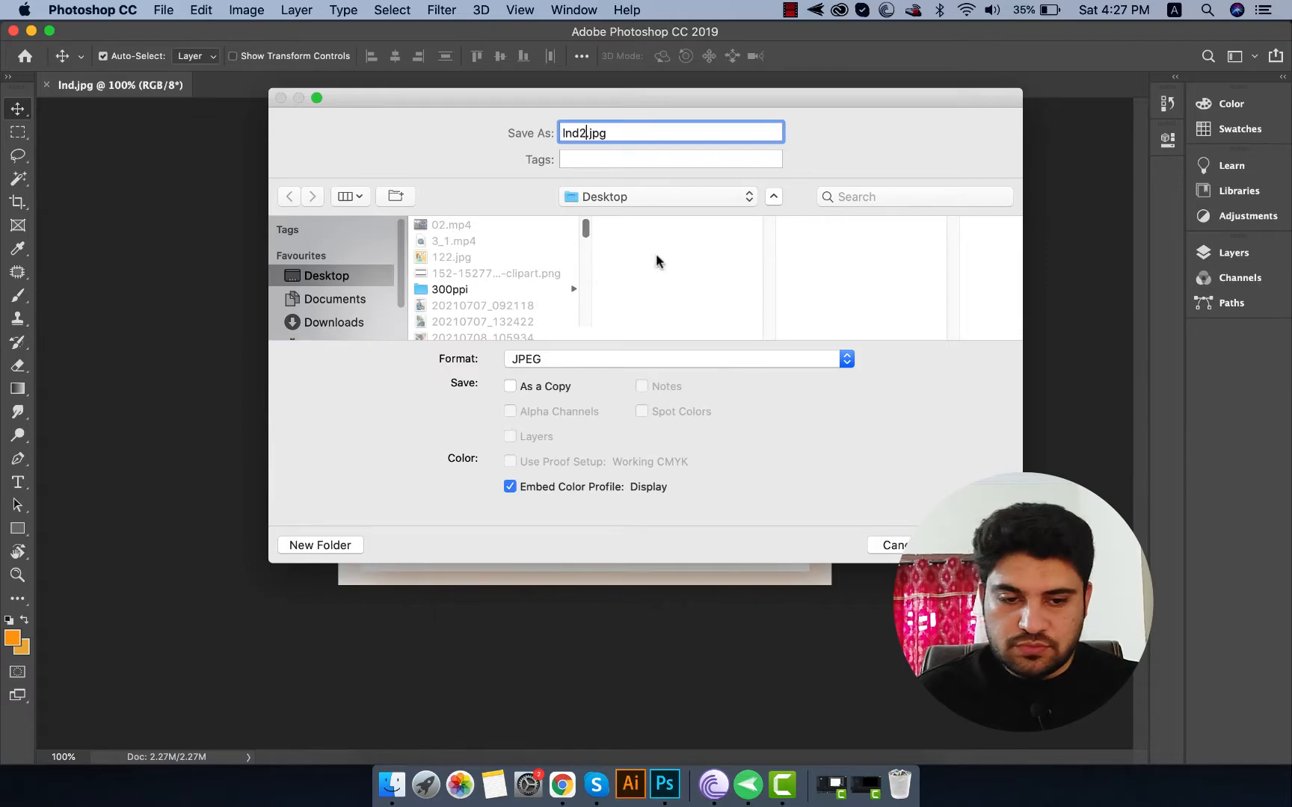
key("Return")
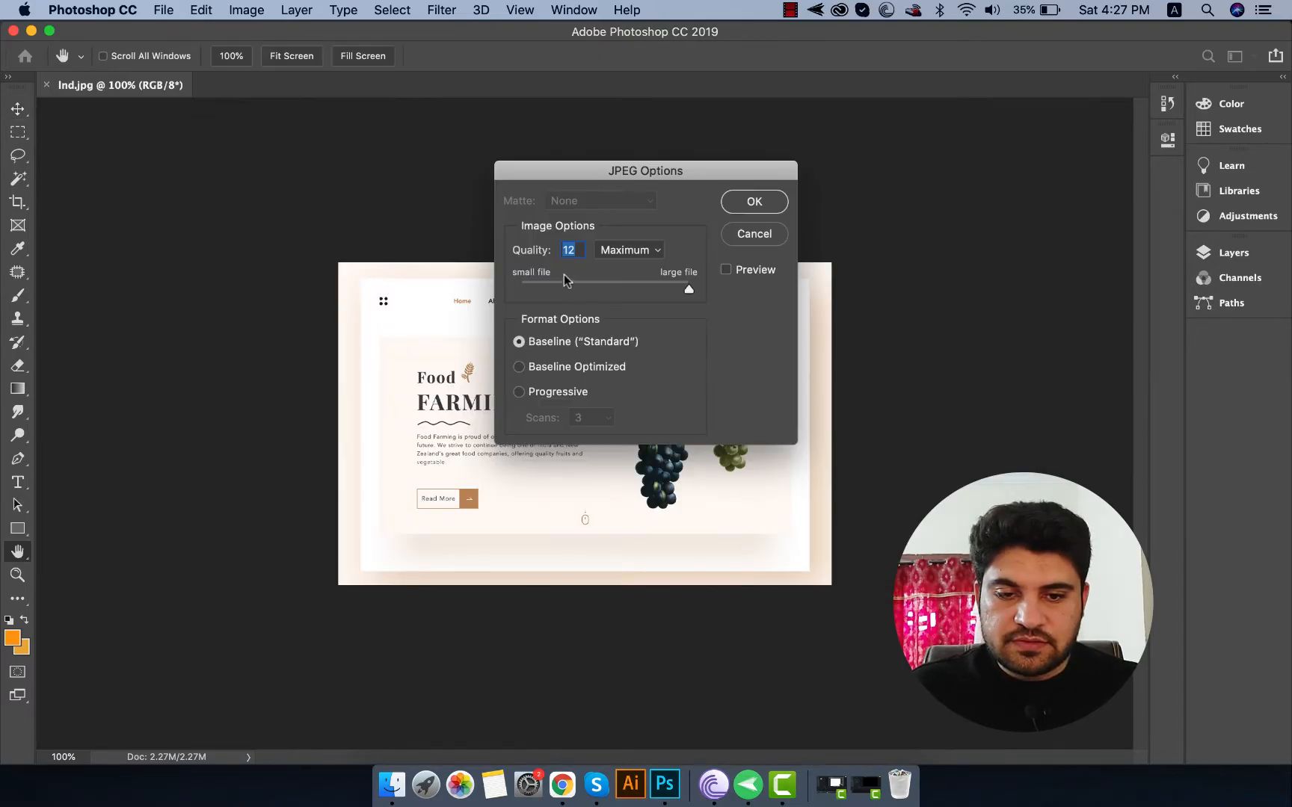
left_click(743, 209)
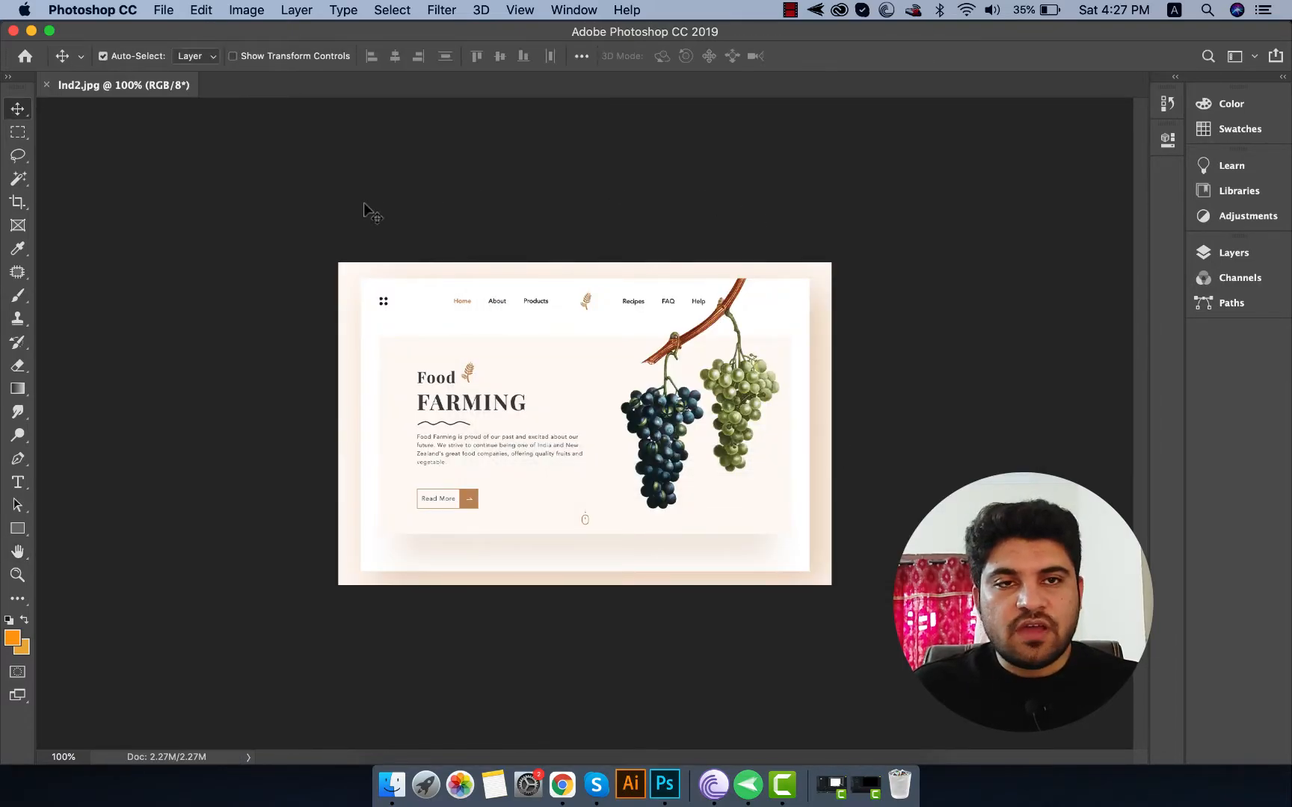
Clear the list of recently opened files.
left_click(163, 9)
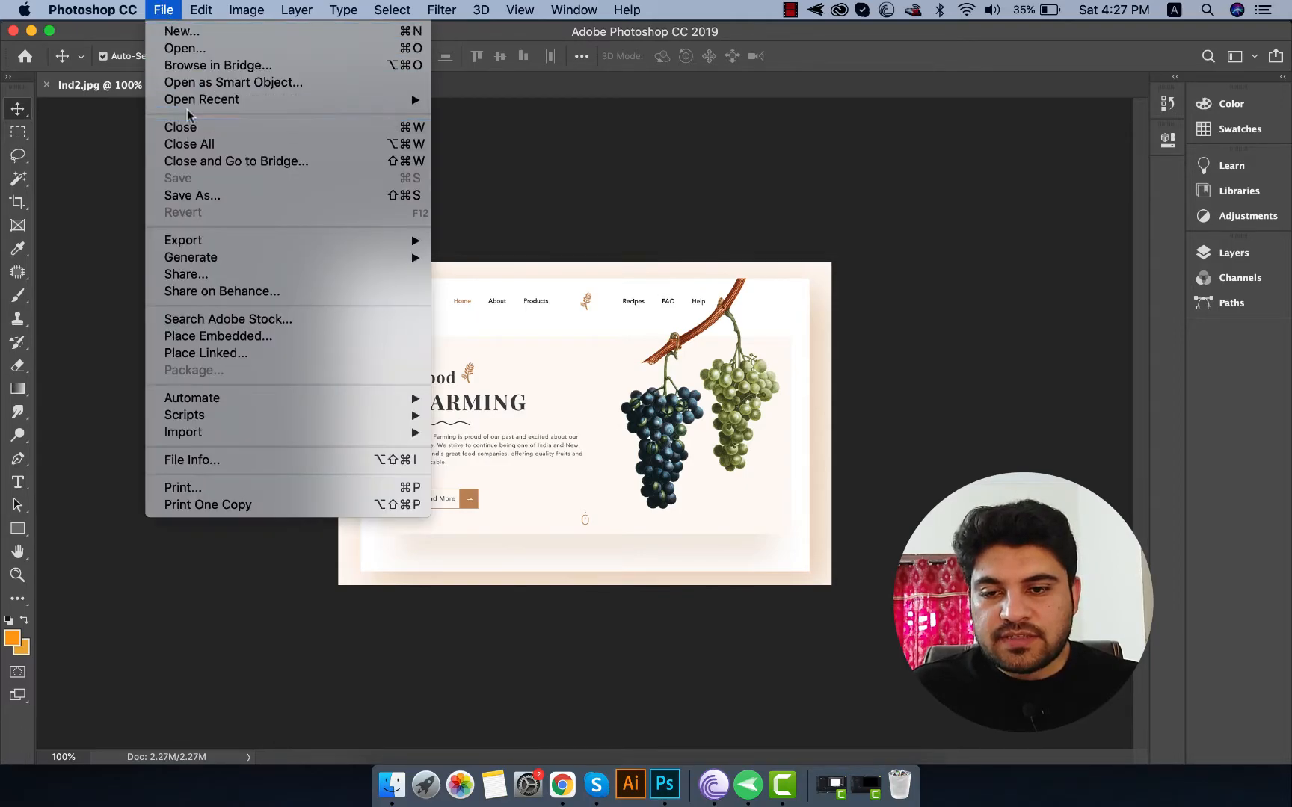
mouse_move(191, 101)
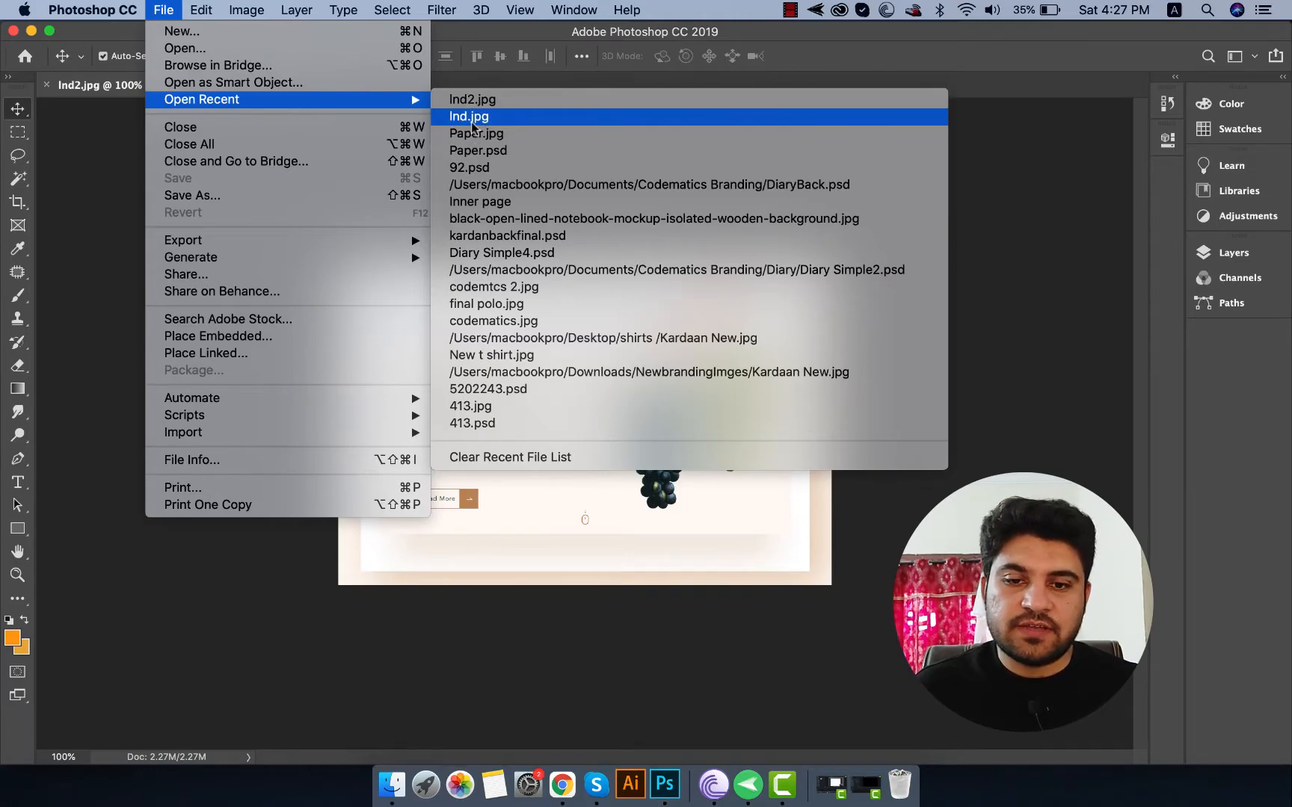
left_click(478, 457)
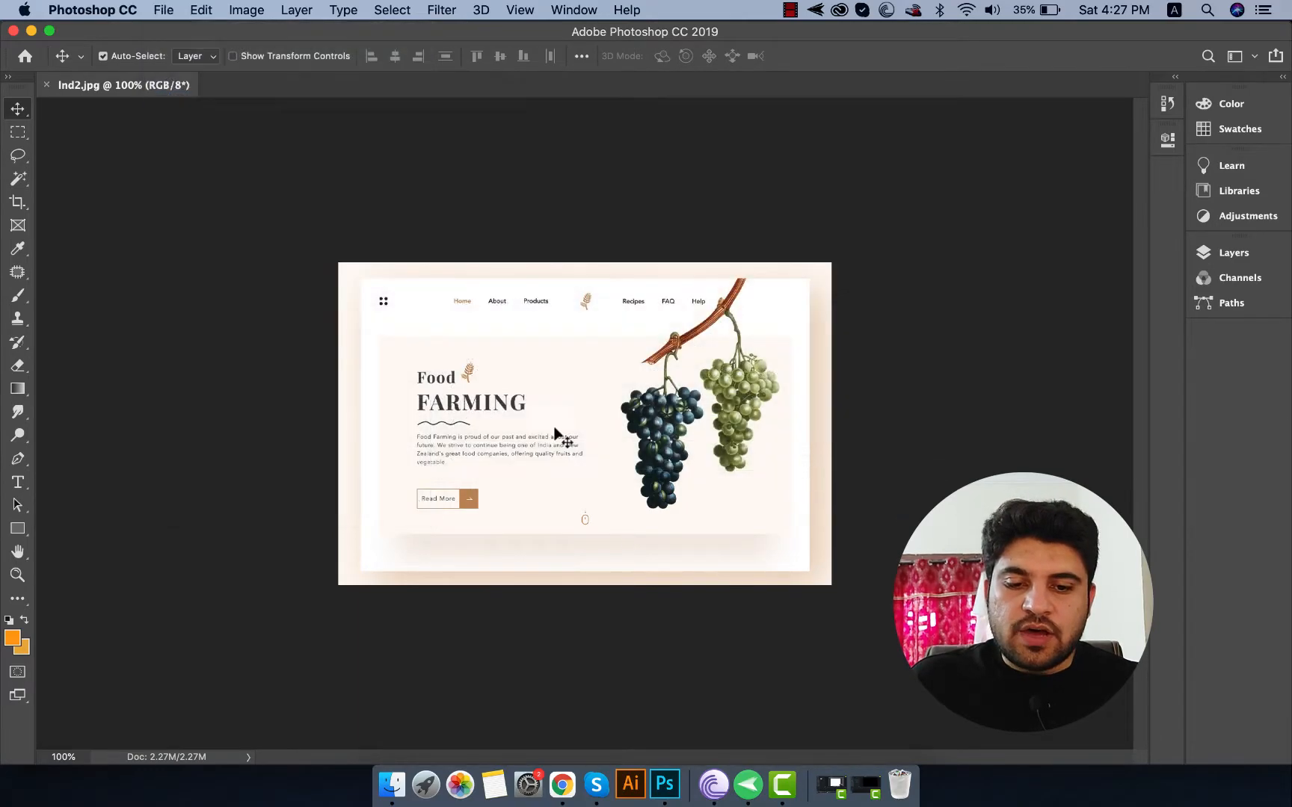
Draw an orange rectangle shape about 393 px wide and 455 px high over the middle of the lnd2.jpg image.
left_click(18, 528)
left_click_drag(491, 349, 666, 551)
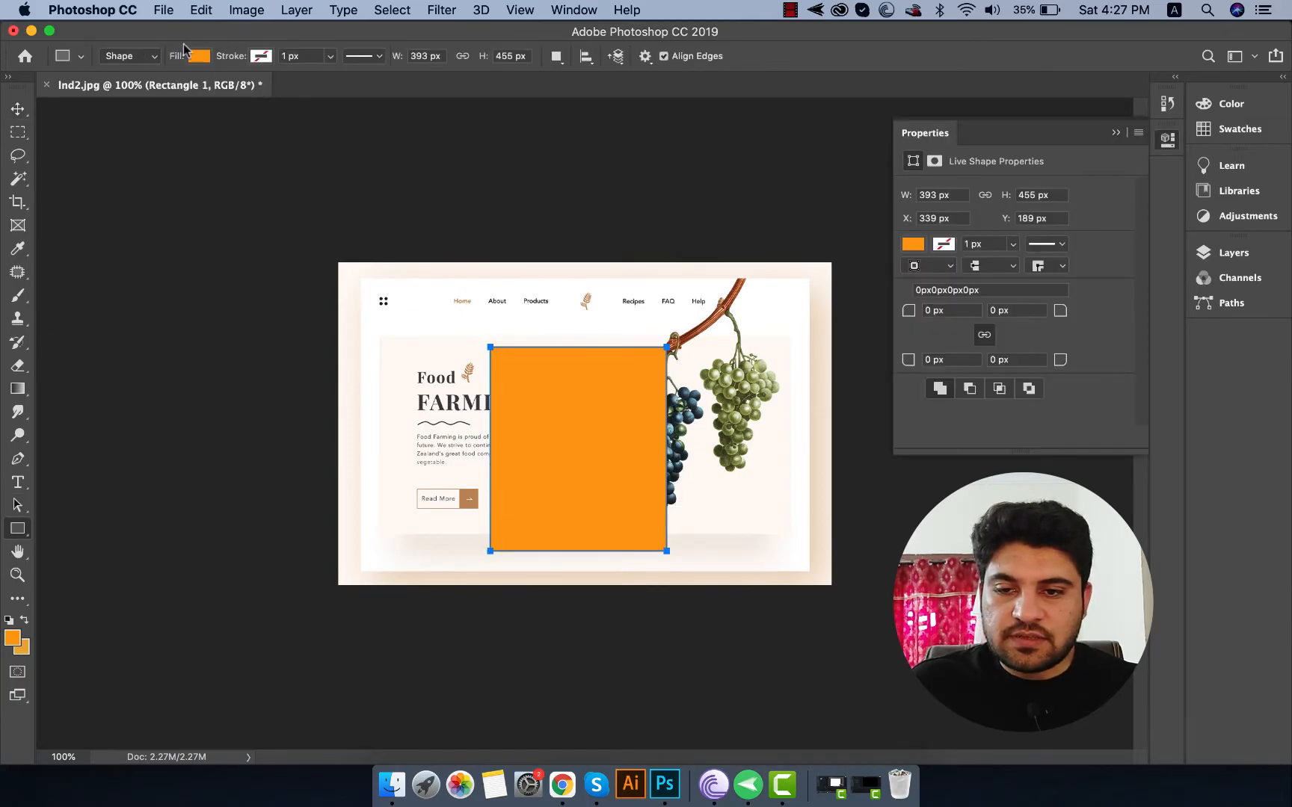
Save the image with its rectangle layer under the new name lnd3.psd on the Desktop, in Photoshop format with layers kept.
left_click(162, 9)
left_click(179, 194)
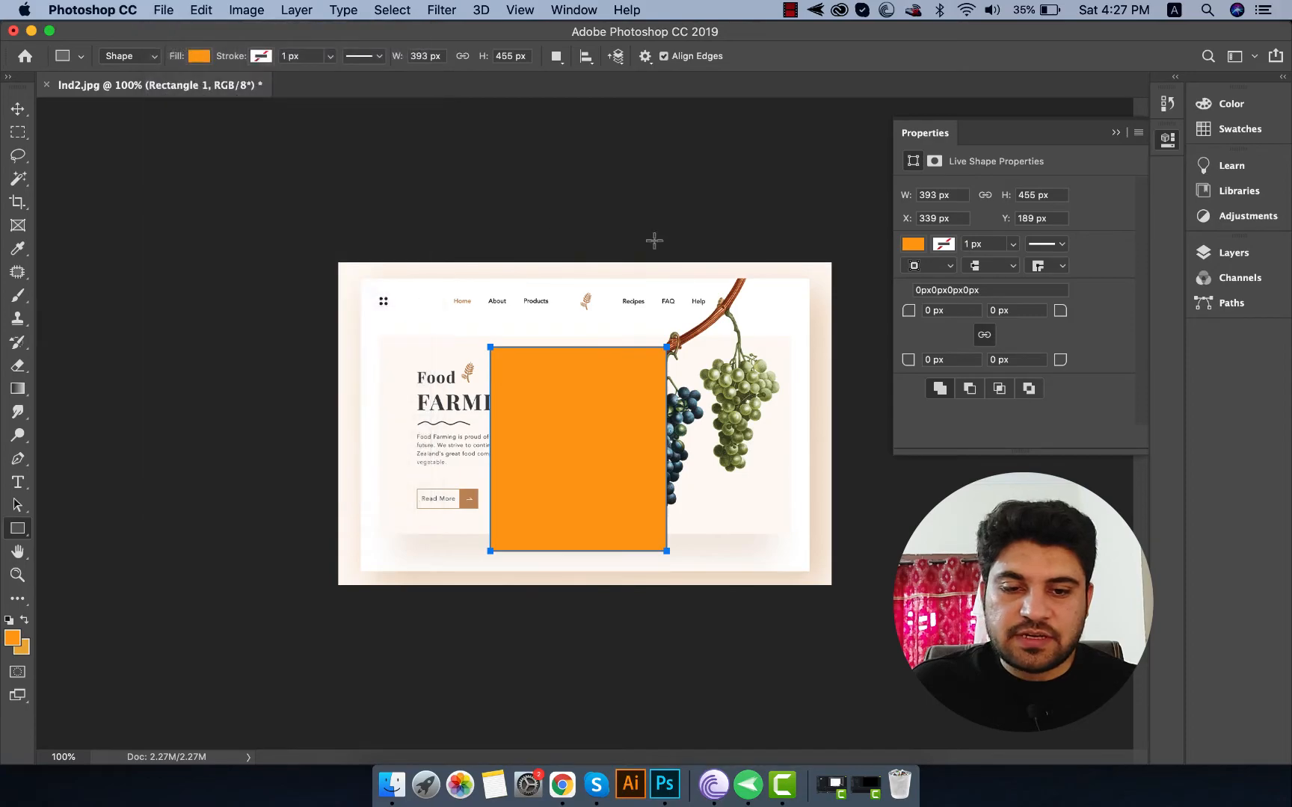
left_click(582, 132)
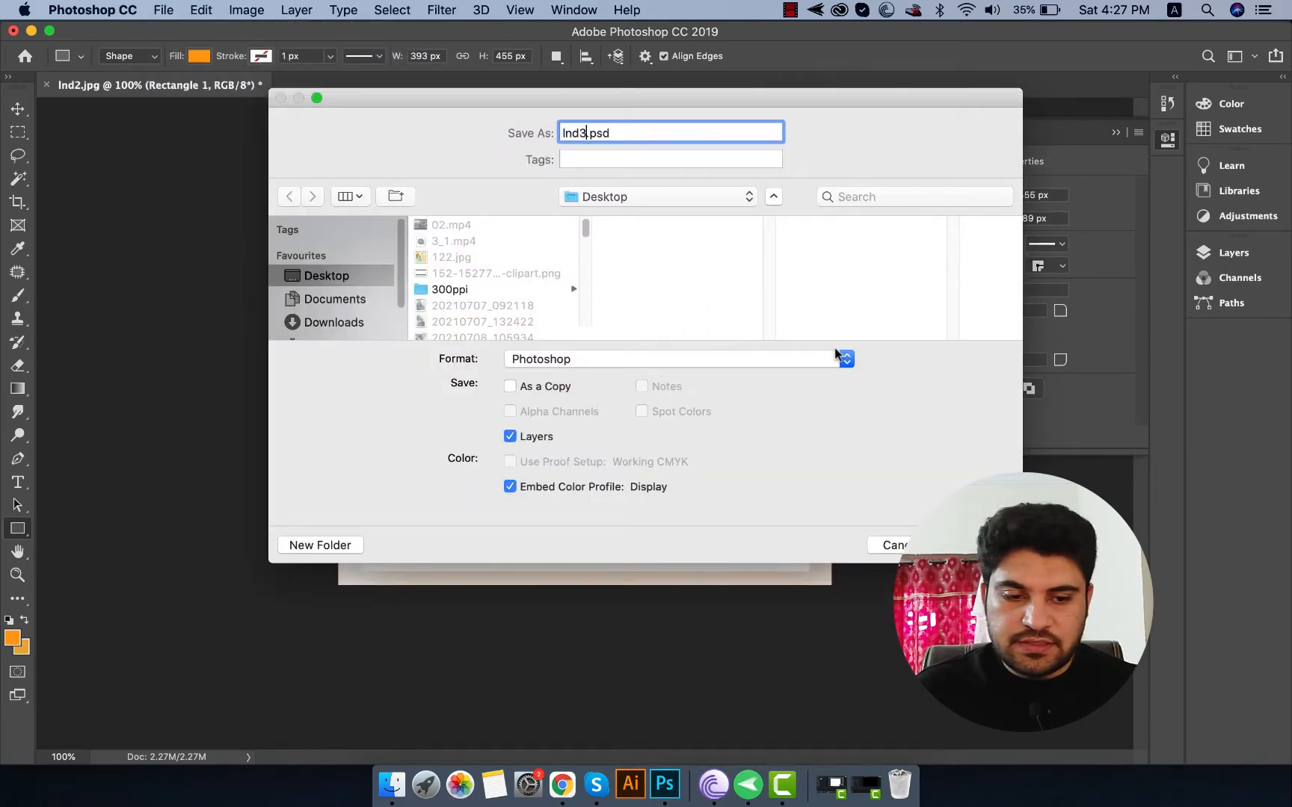
key("Return")
left_click(864, 315)
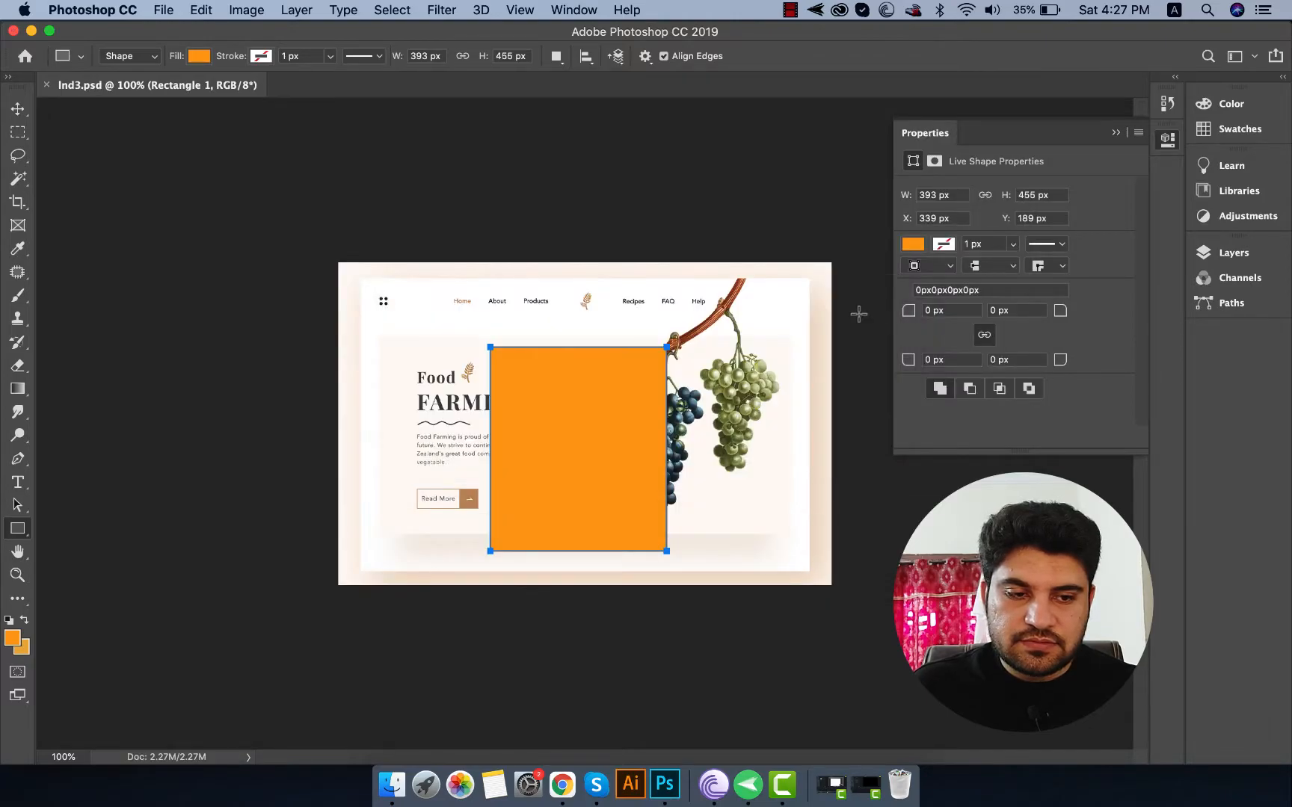
Reopen lnd2.jpg from the recent files alongside lnd3.psd, and collapse the document properties.
left_click(157, 10)
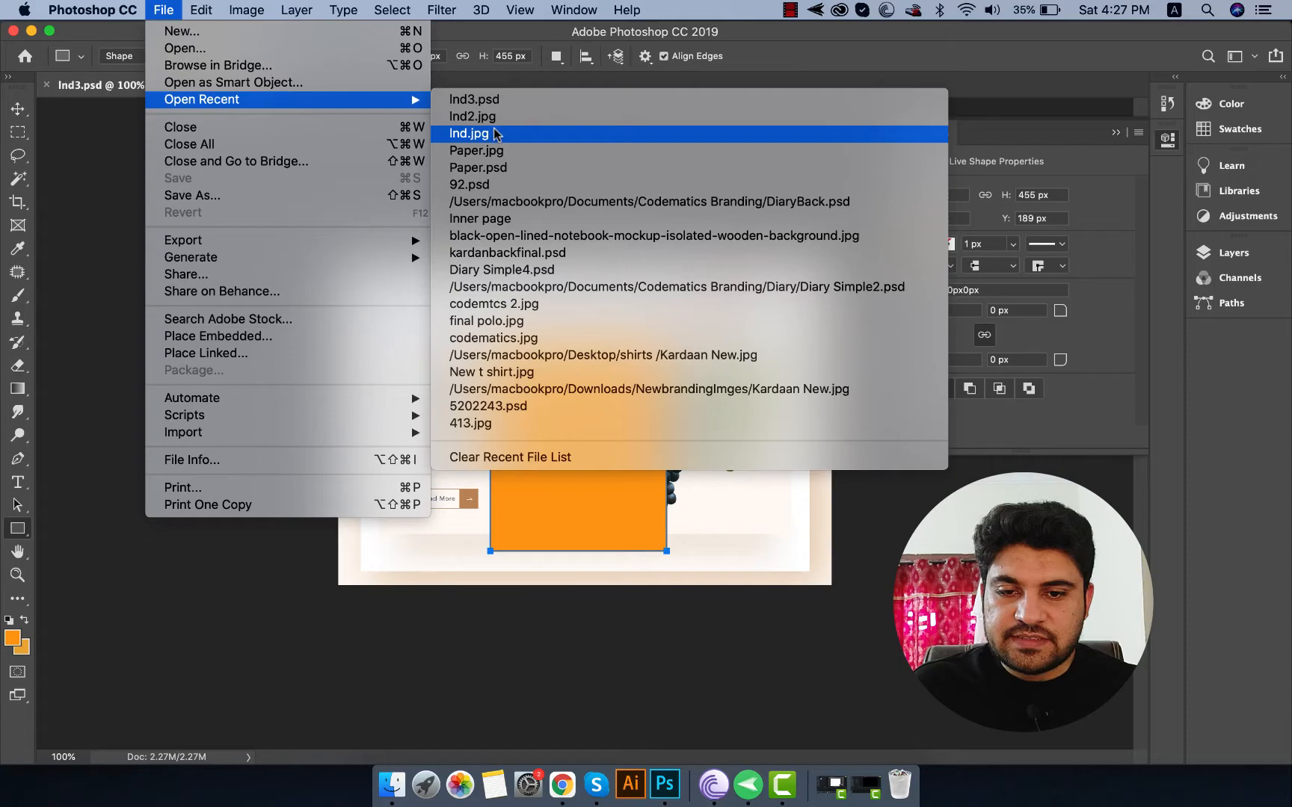
left_click(497, 119)
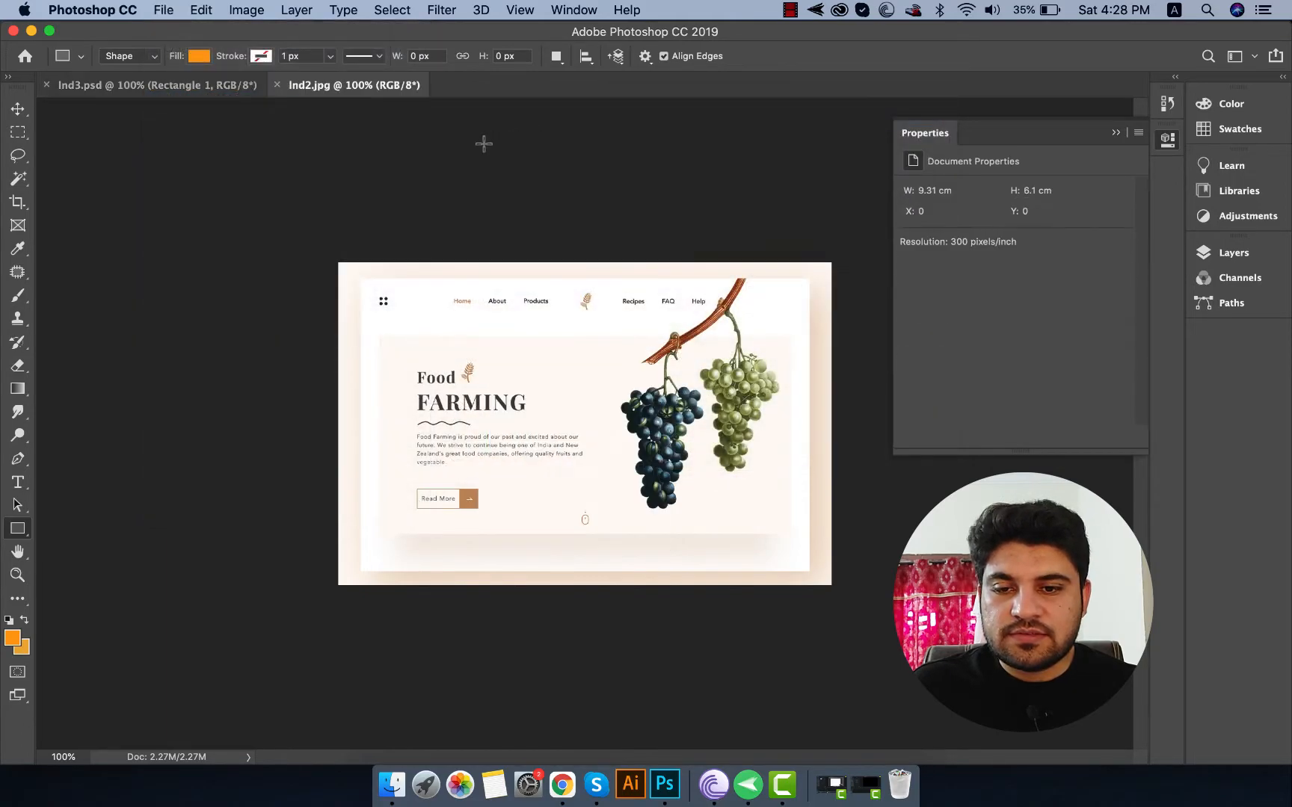
left_click(1166, 141)
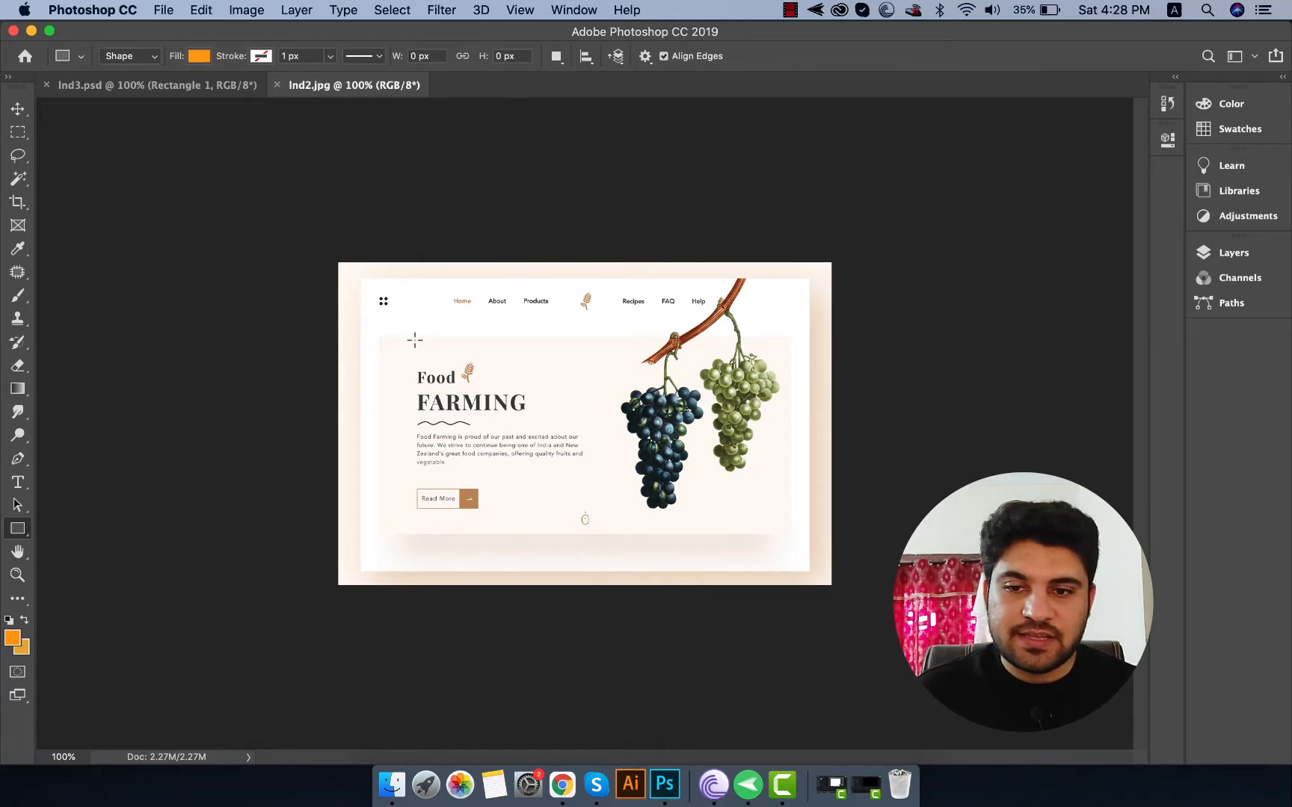
Compare lnd3.psd with lnd2.jpg, and close lnd3.psd so only lnd2.jpg stays open.
left_click(184, 86)
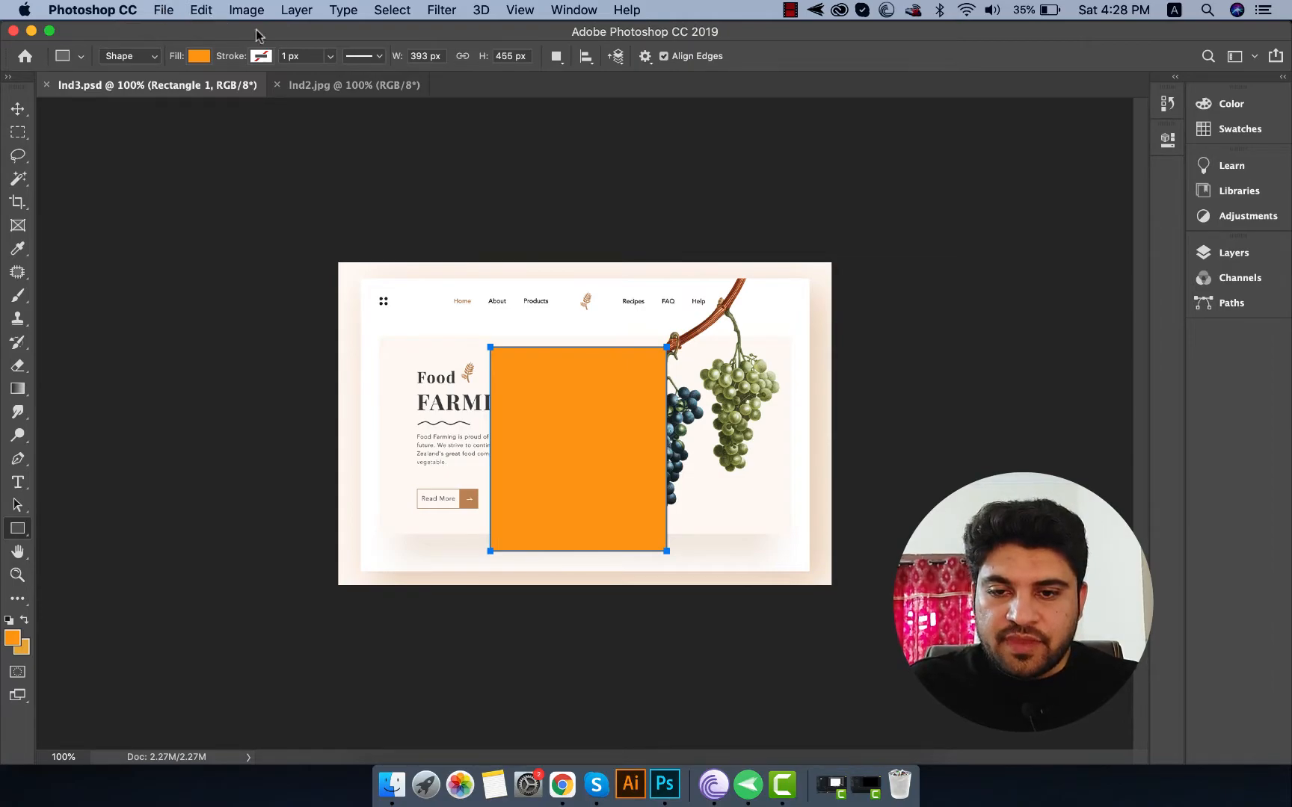
left_click(299, 84)
left_click(46, 86)
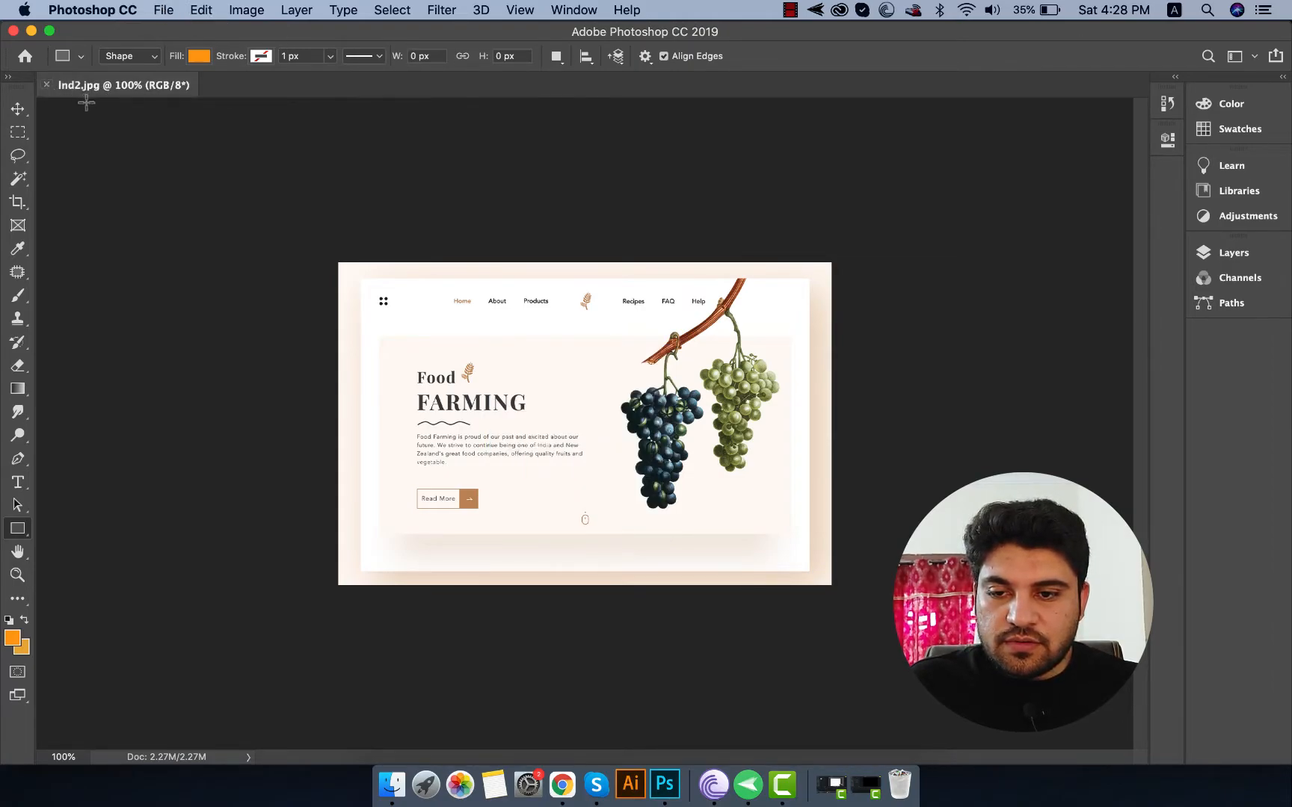
left_click(160, 11)
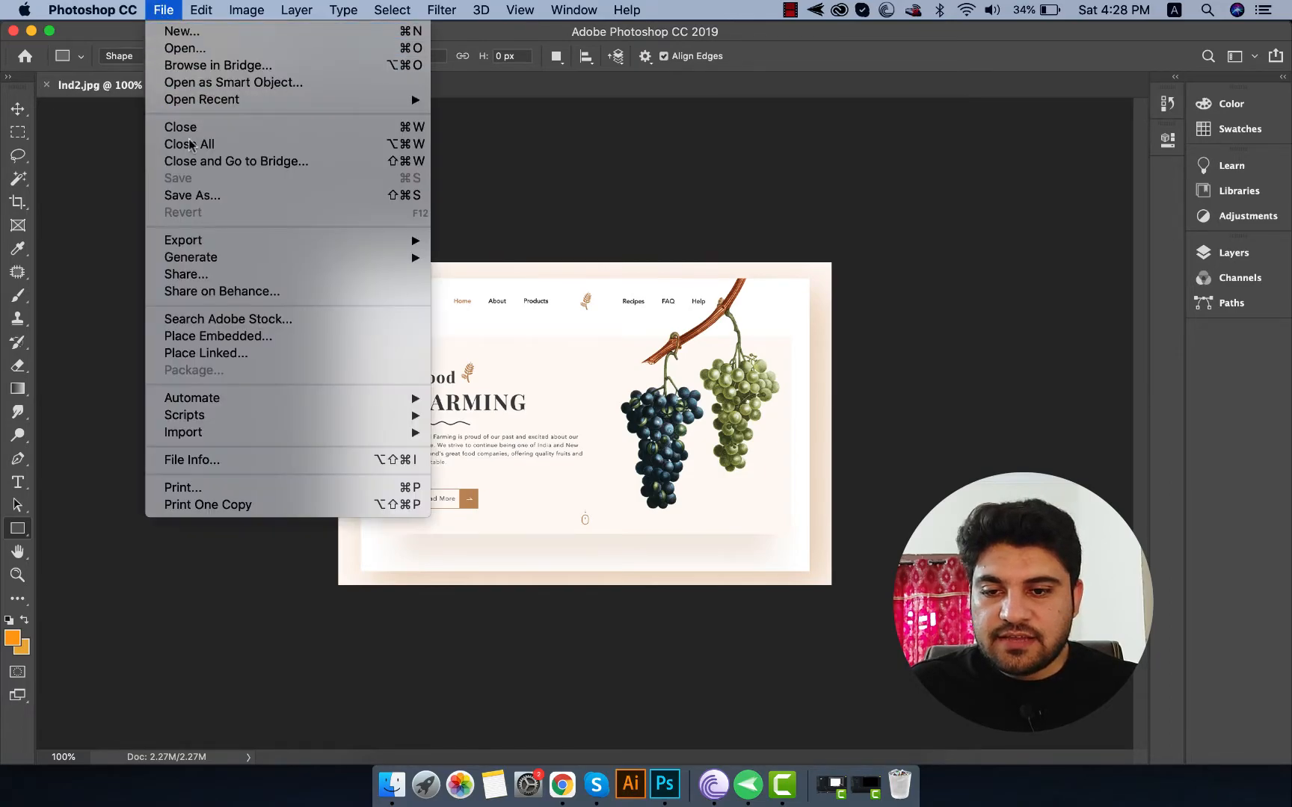
left_click(210, 195)
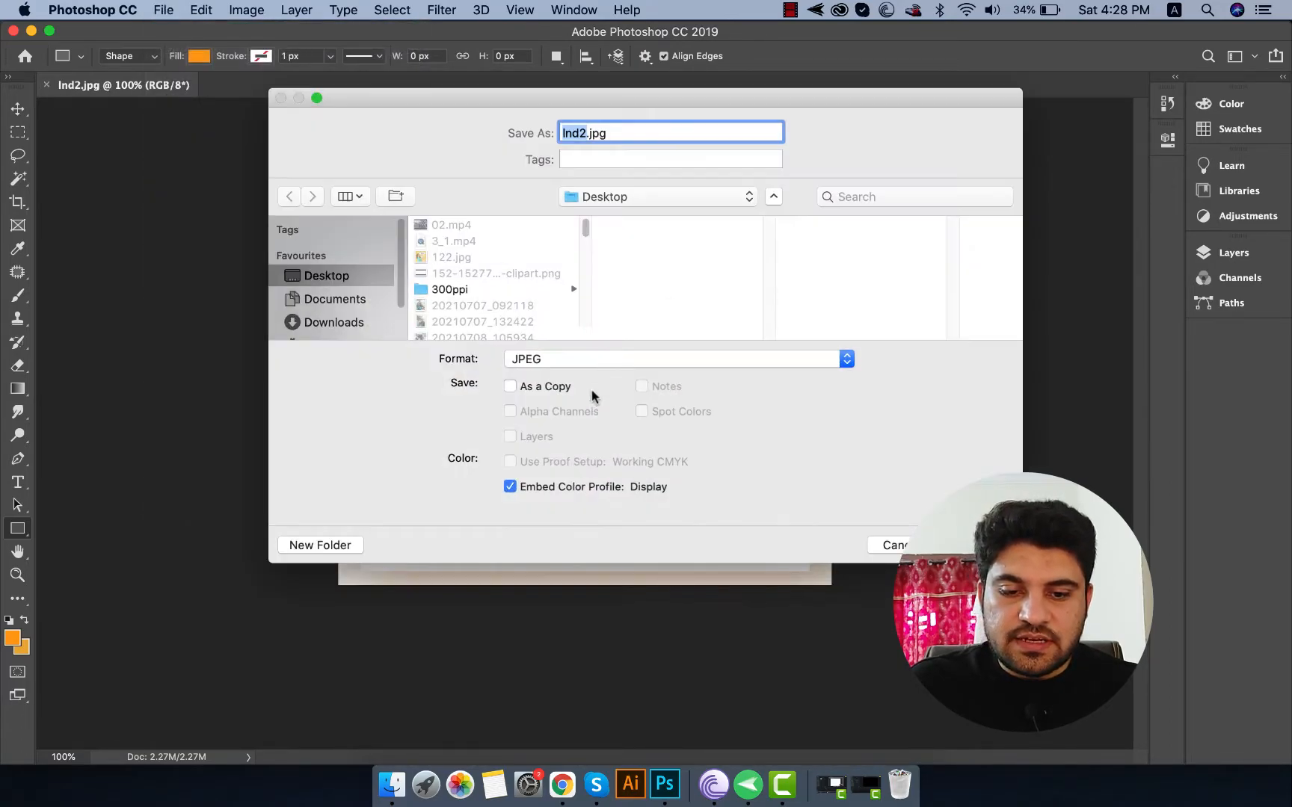
left_click(590, 367)
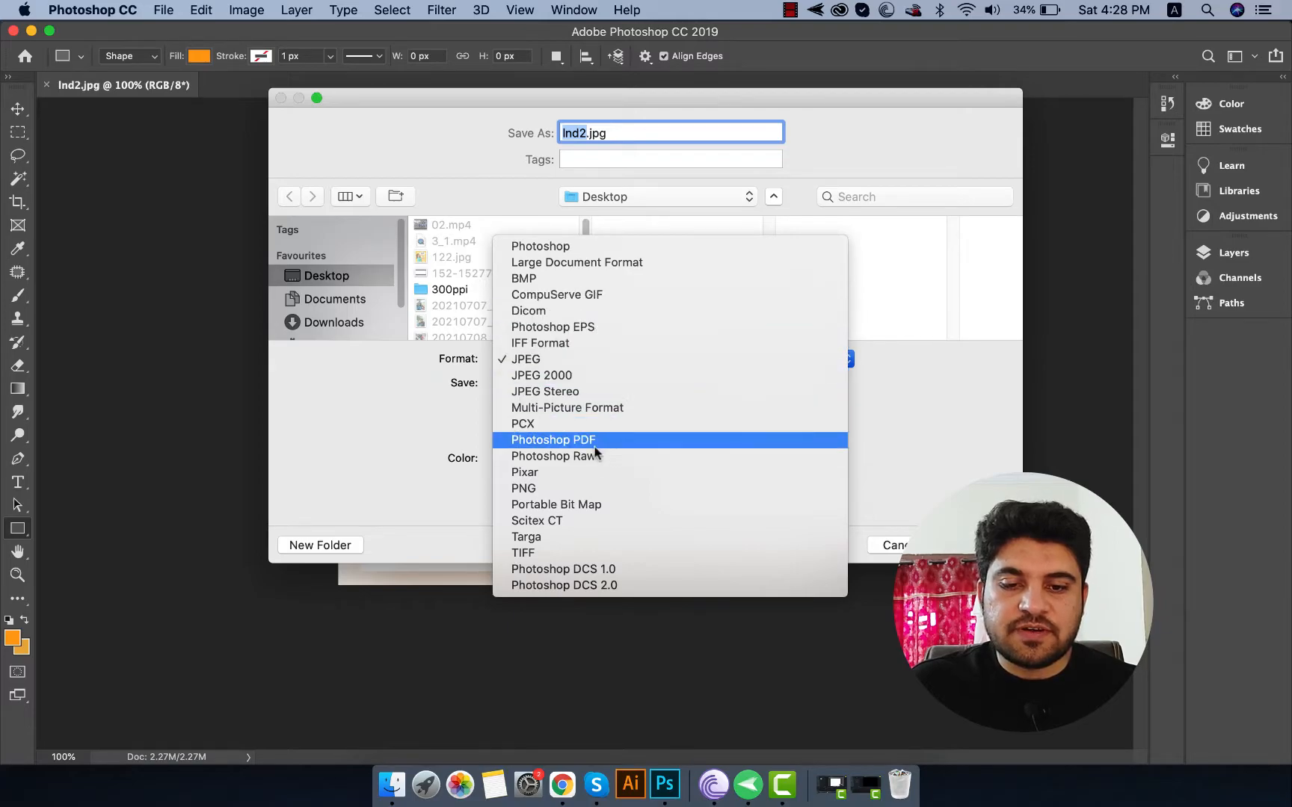
left_click(600, 246)
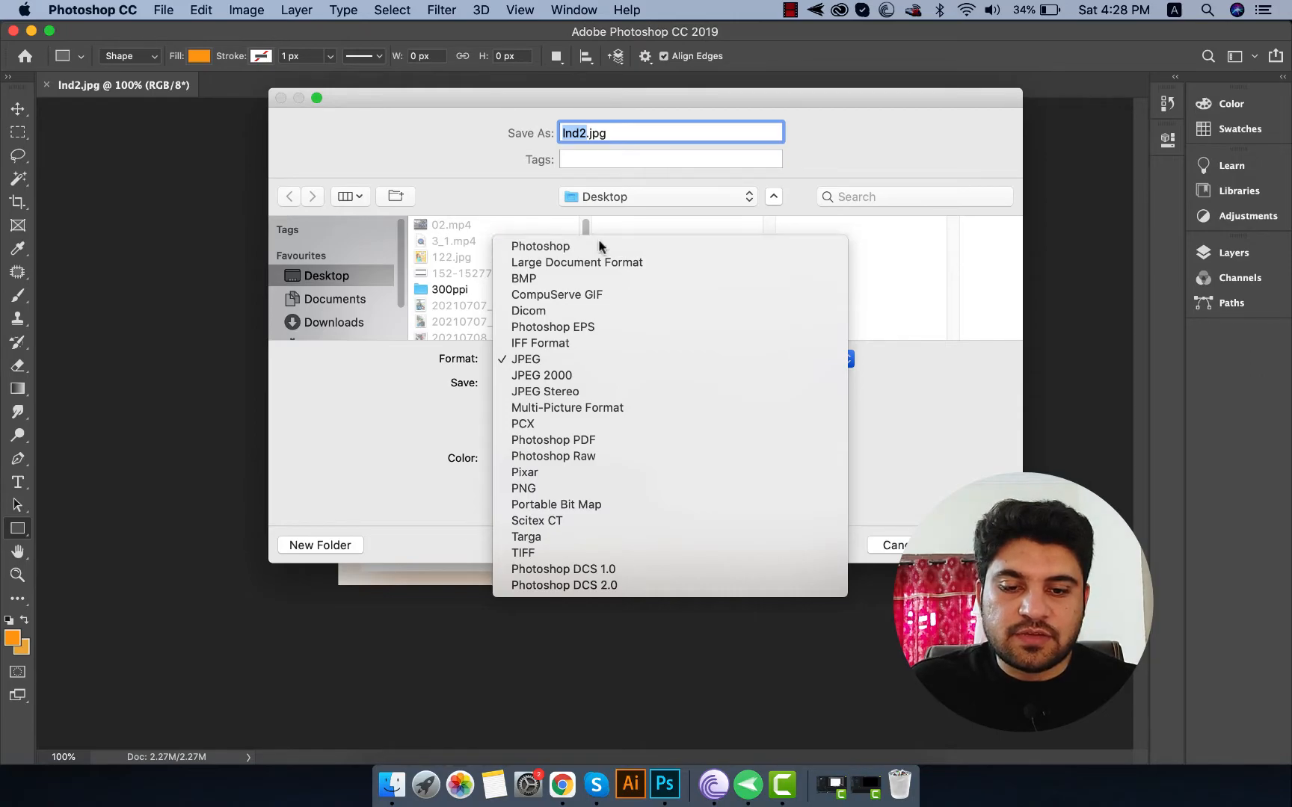
left_click(624, 132)
left_click_drag(647, 130, 520, 118)
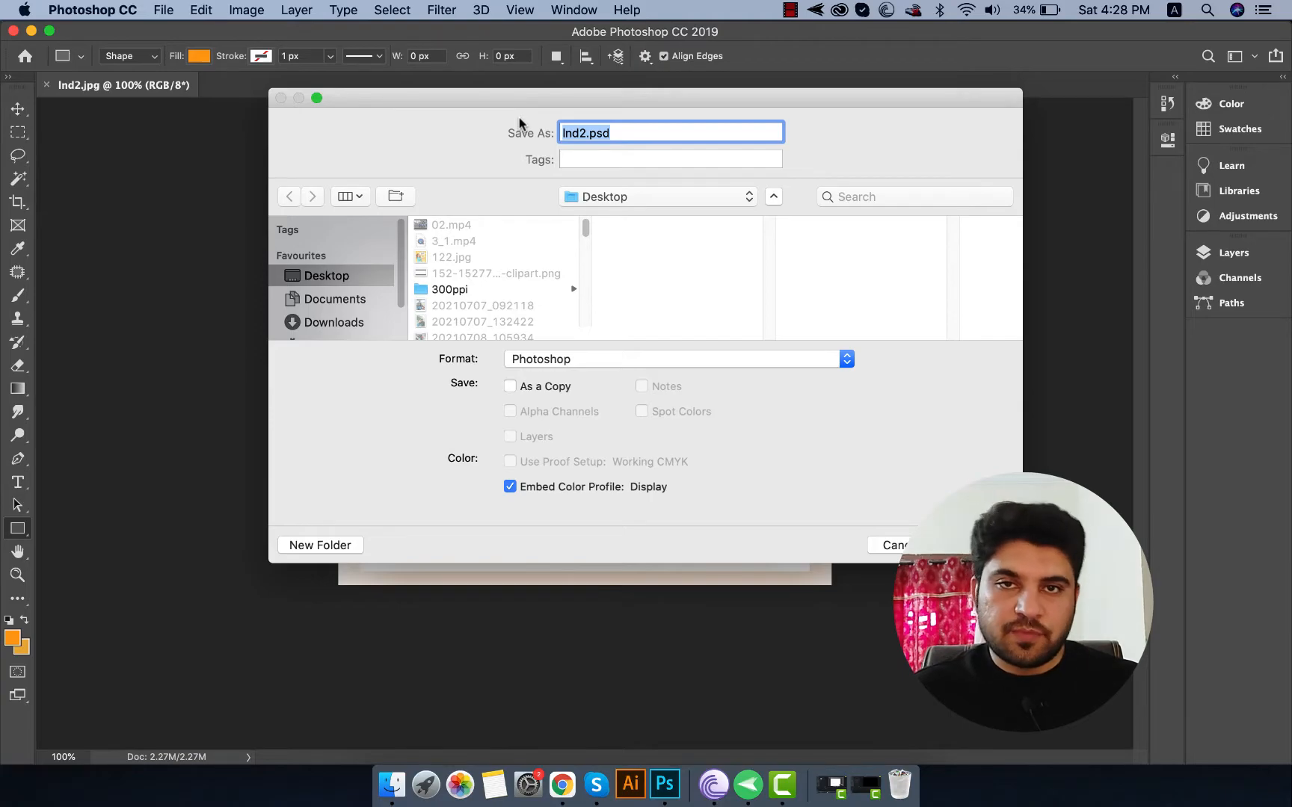
left_click(891, 549)
Review the file formats available for saving lnd2.jpg under a new name, trying JPEG and PNG.
left_click(164, 11)
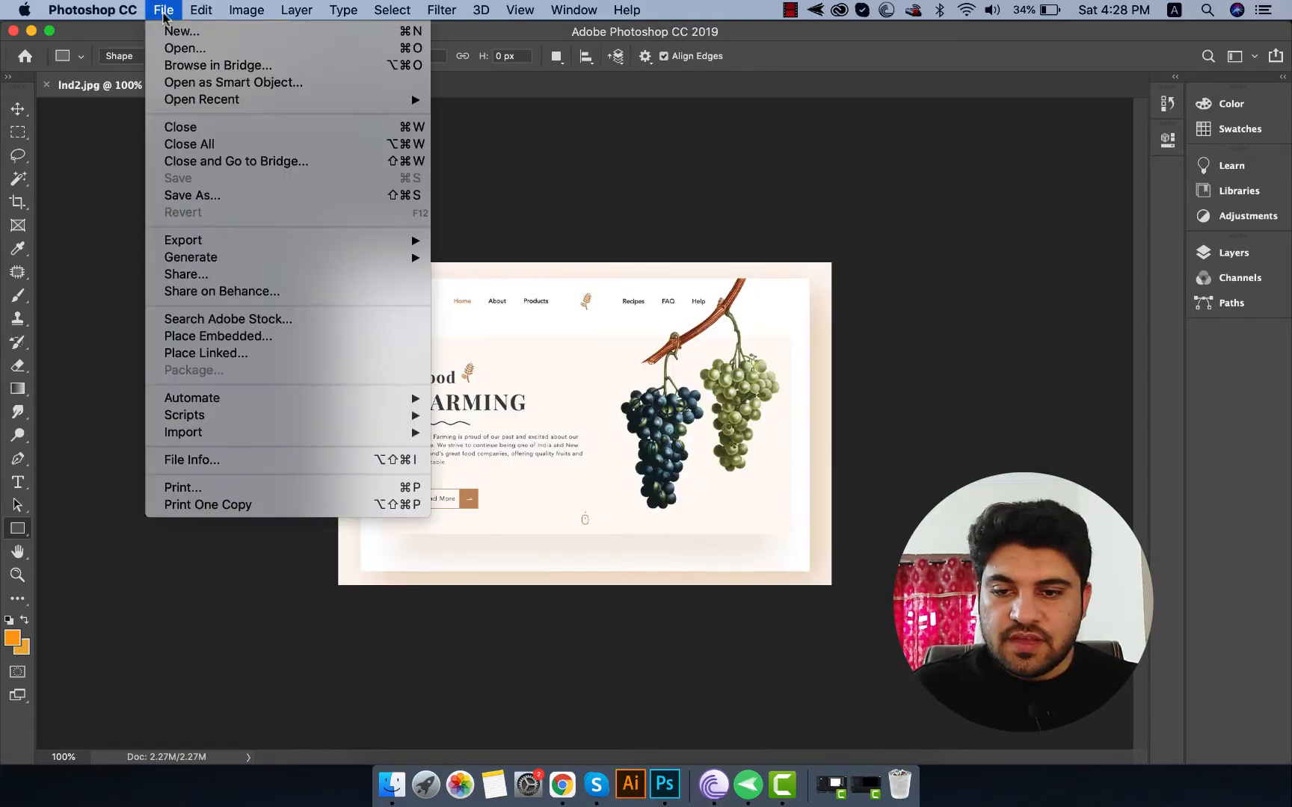
left_click(192, 196)
left_click(583, 360)
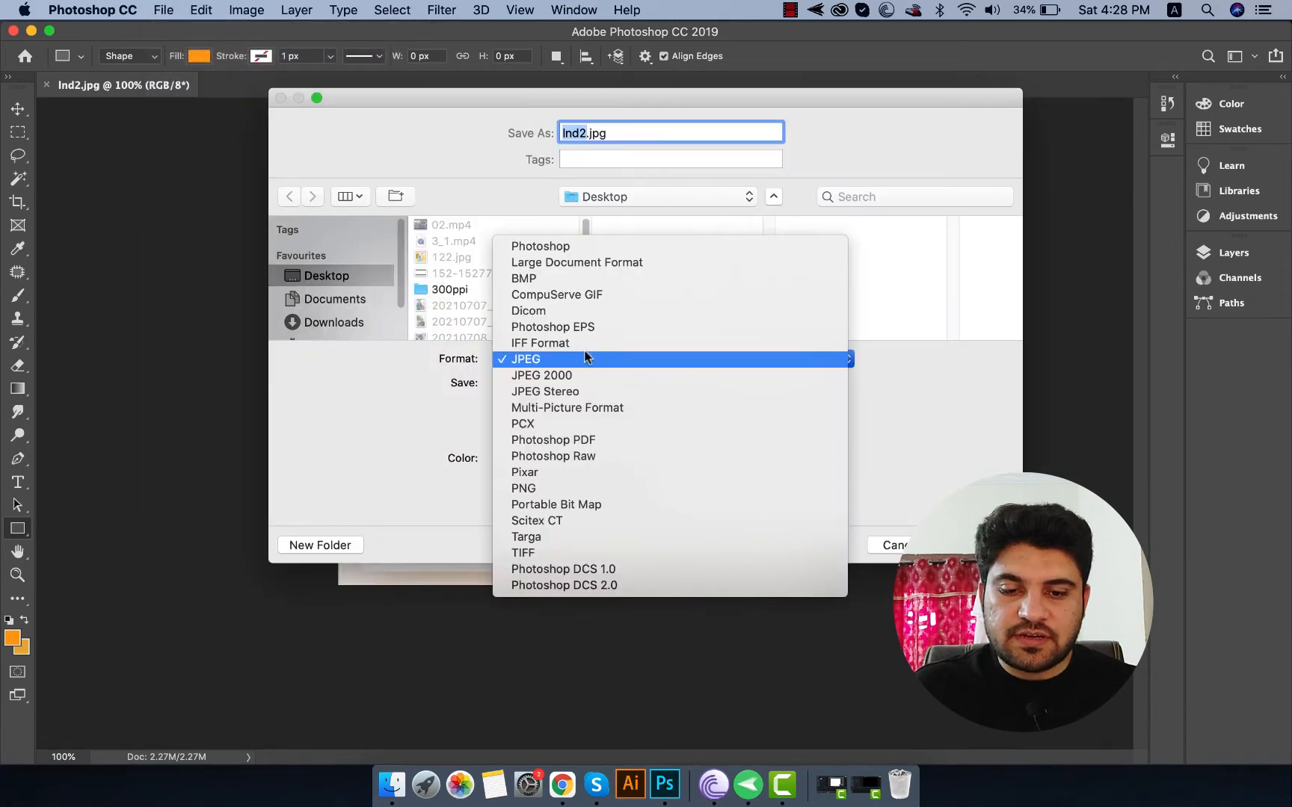
left_click(580, 360)
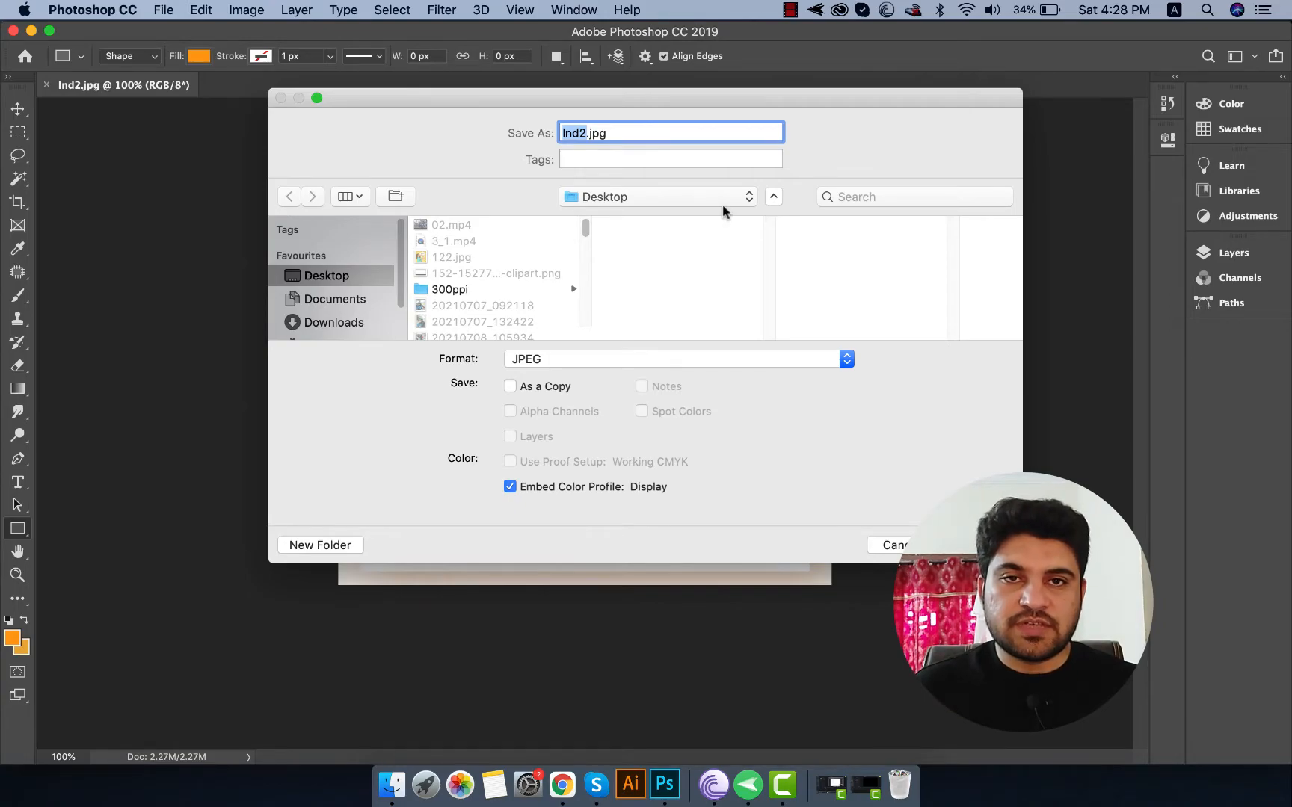
left_click(587, 359)
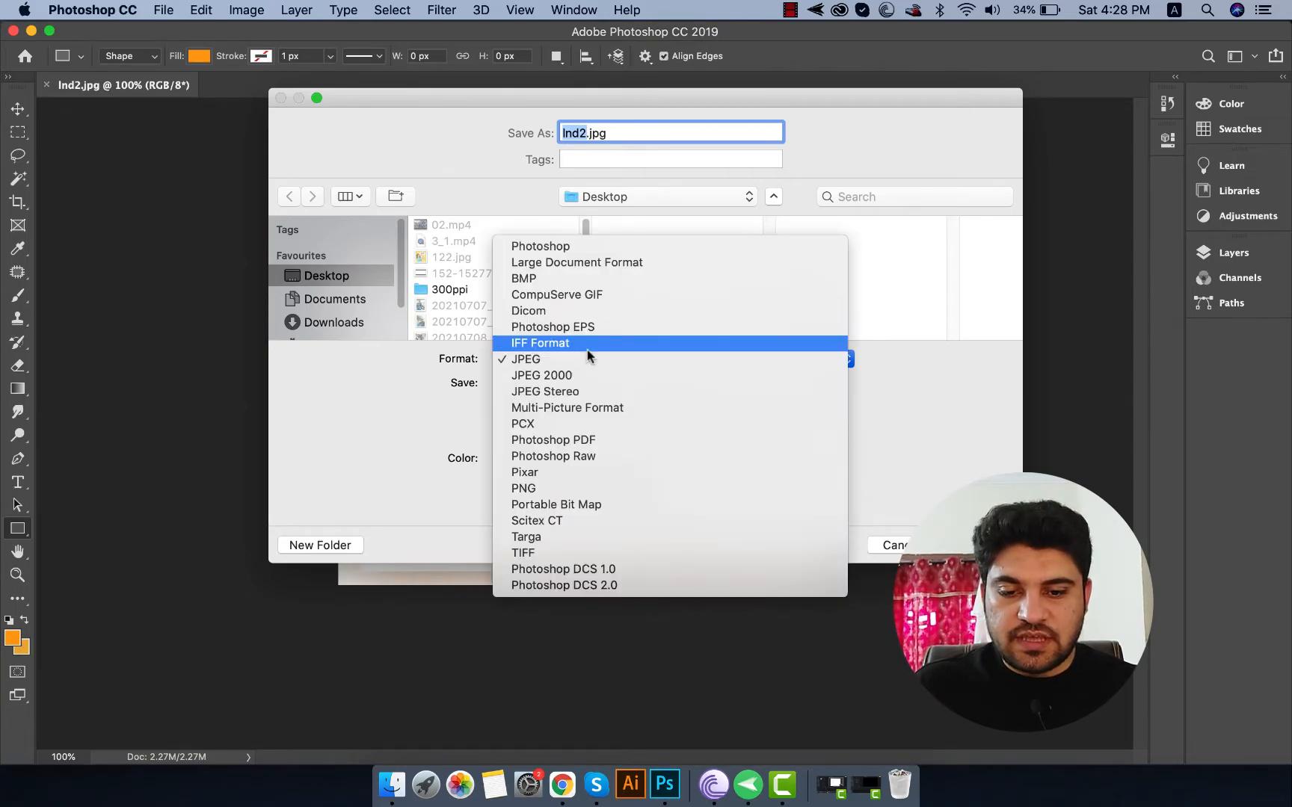
left_click(566, 488)
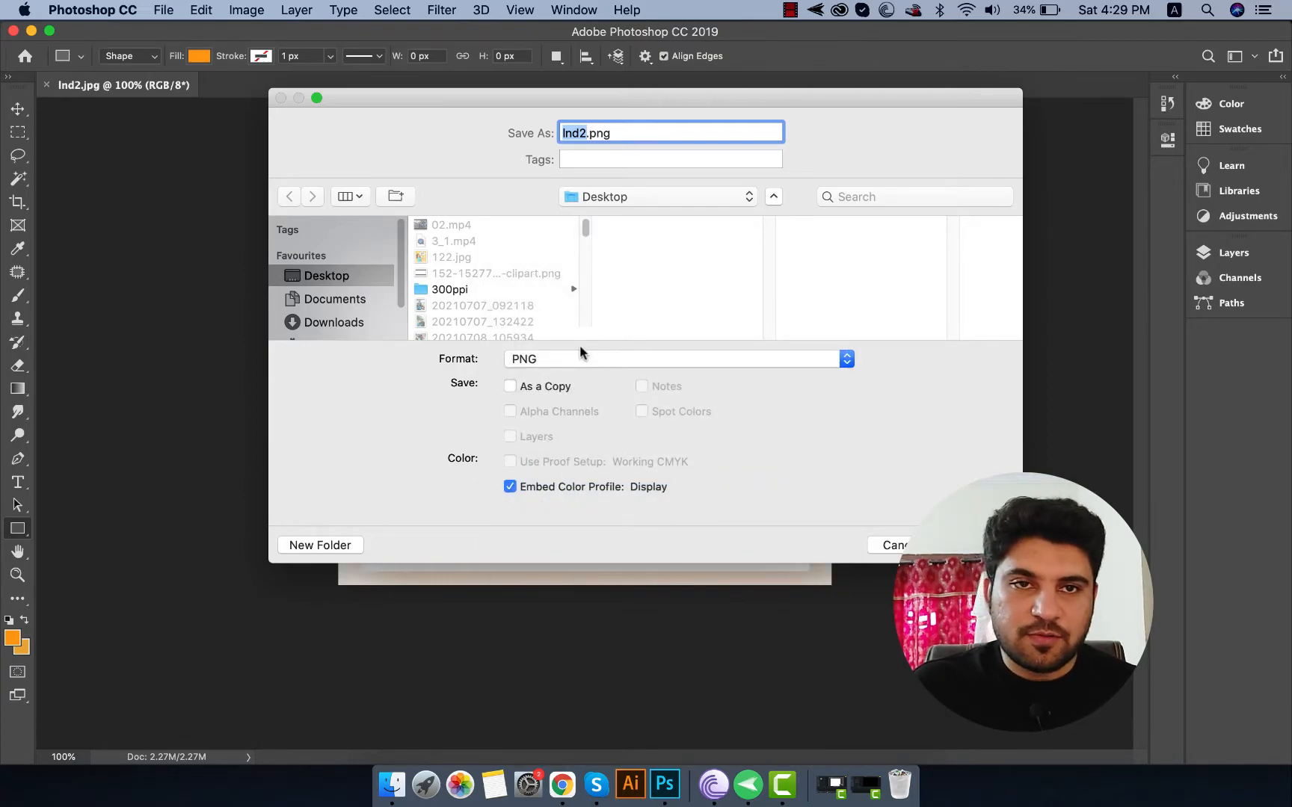
left_click(602, 358)
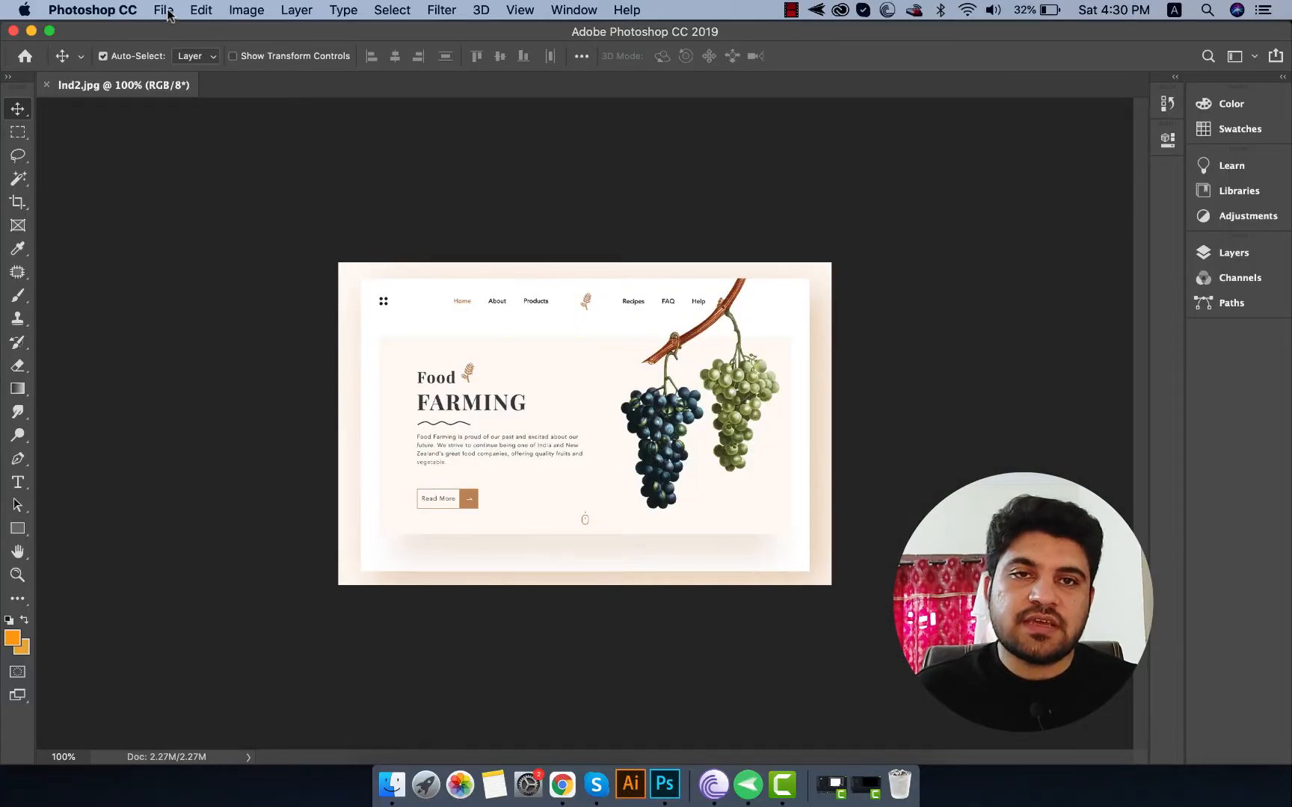
Create a new 1890 x 1417 px document at 3000 pixels/centimeter in 8-bit RGB Color with a transparent background.
left_click(165, 11)
left_click(182, 32)
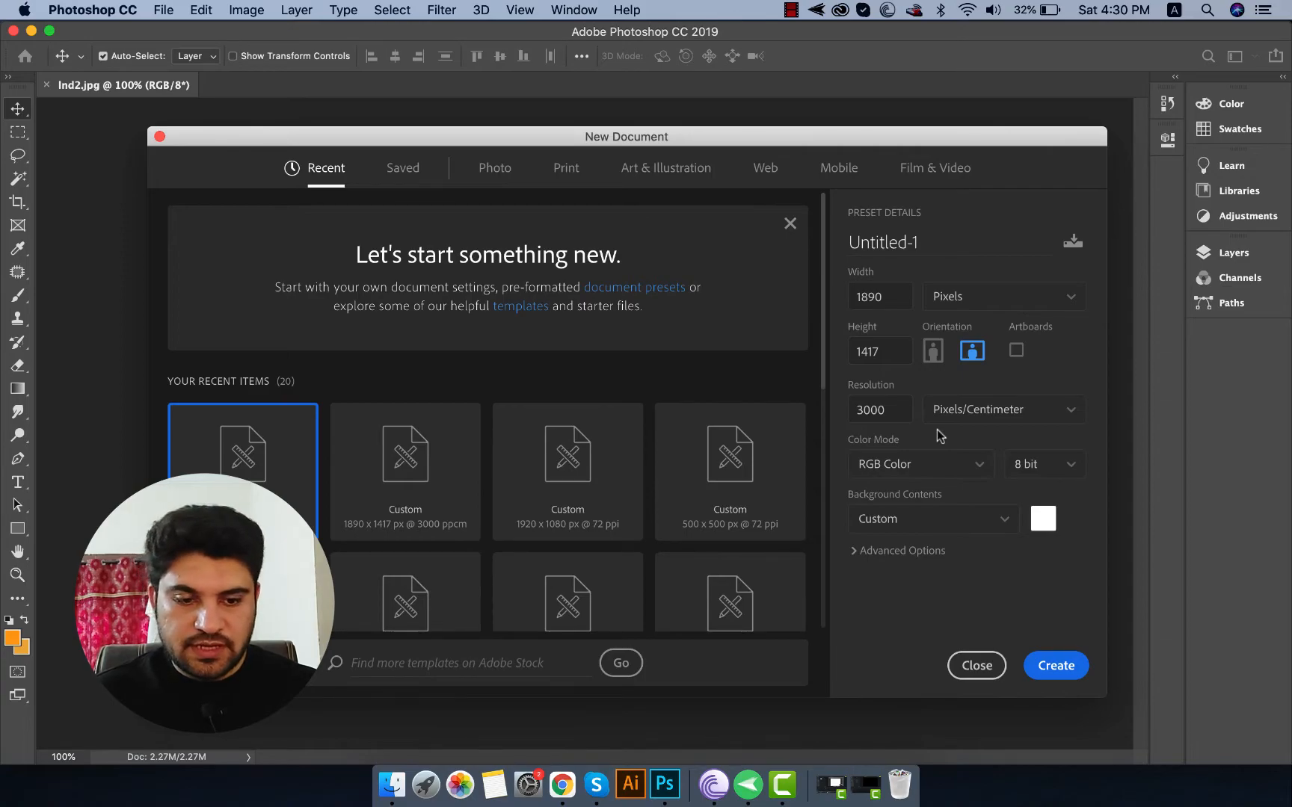
left_click(928, 518)
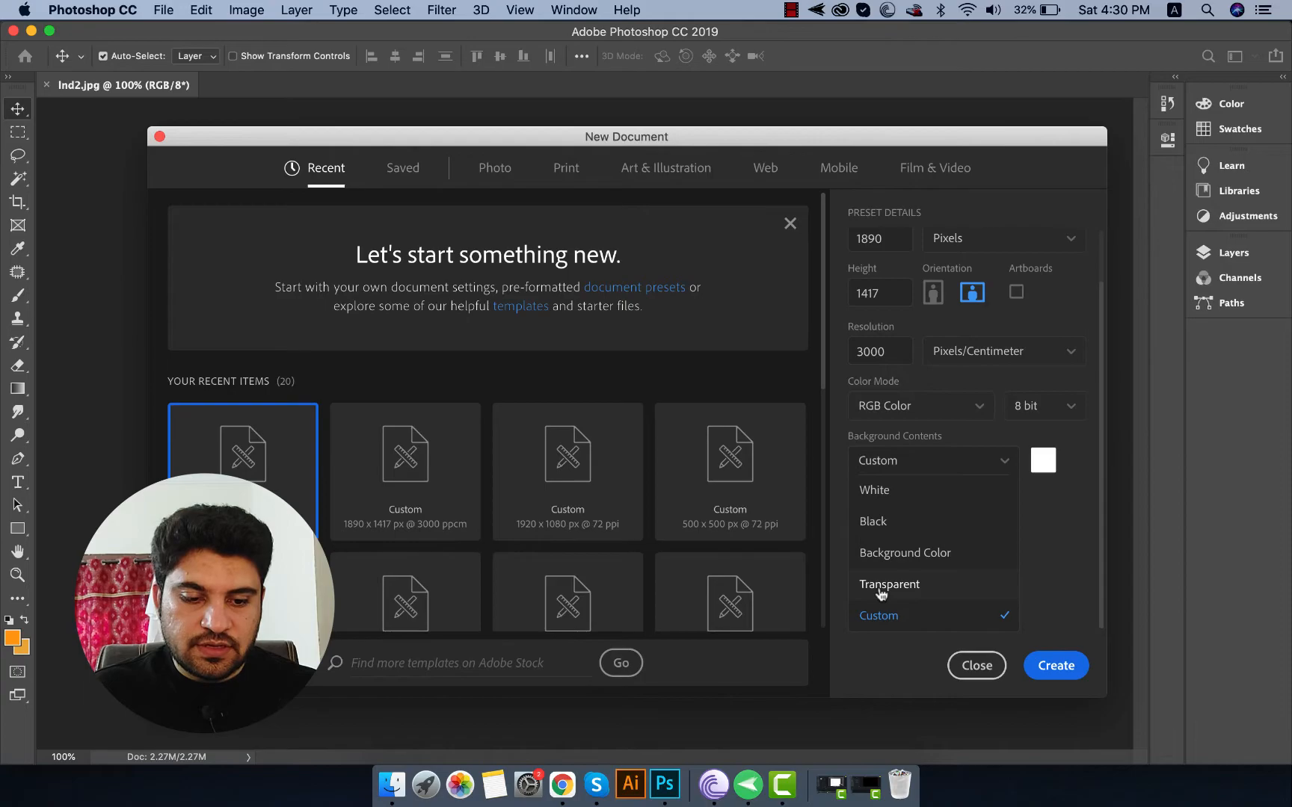
left_click(916, 593)
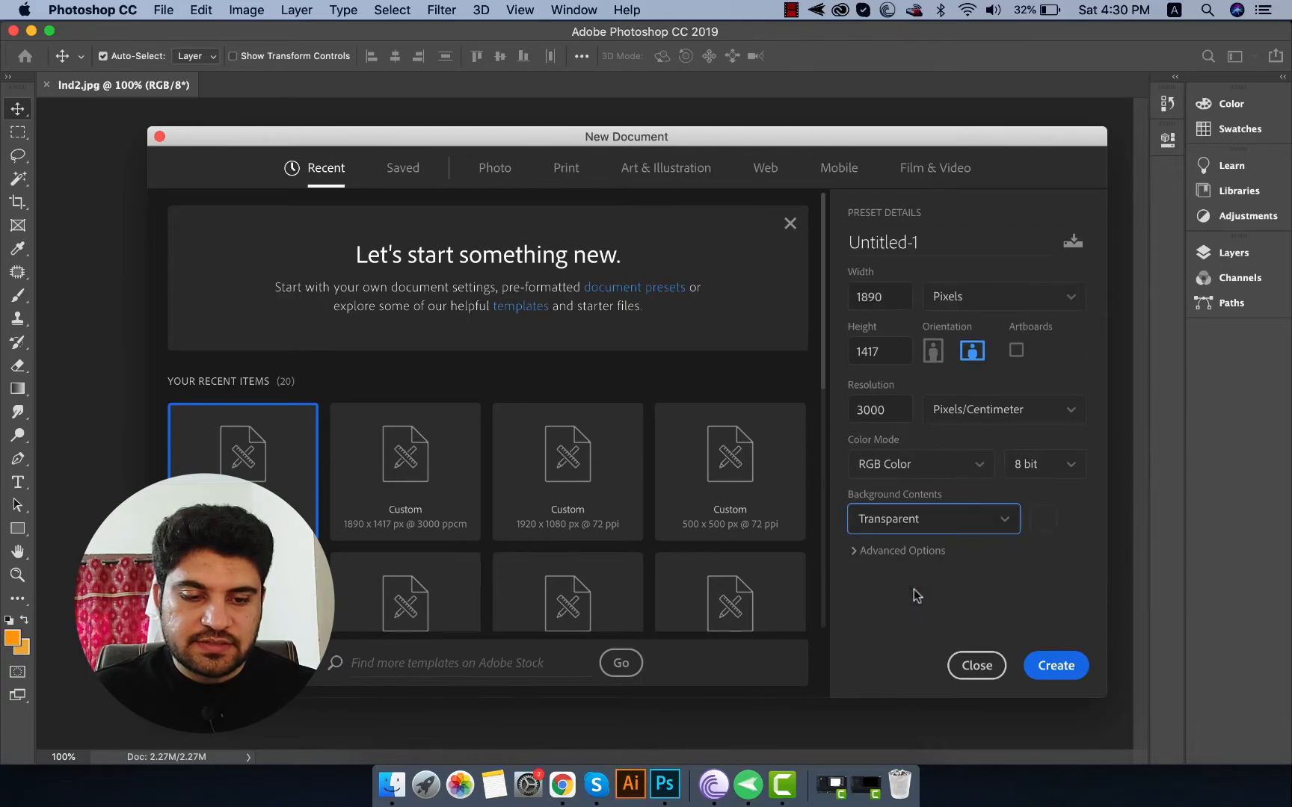
left_click(1082, 674)
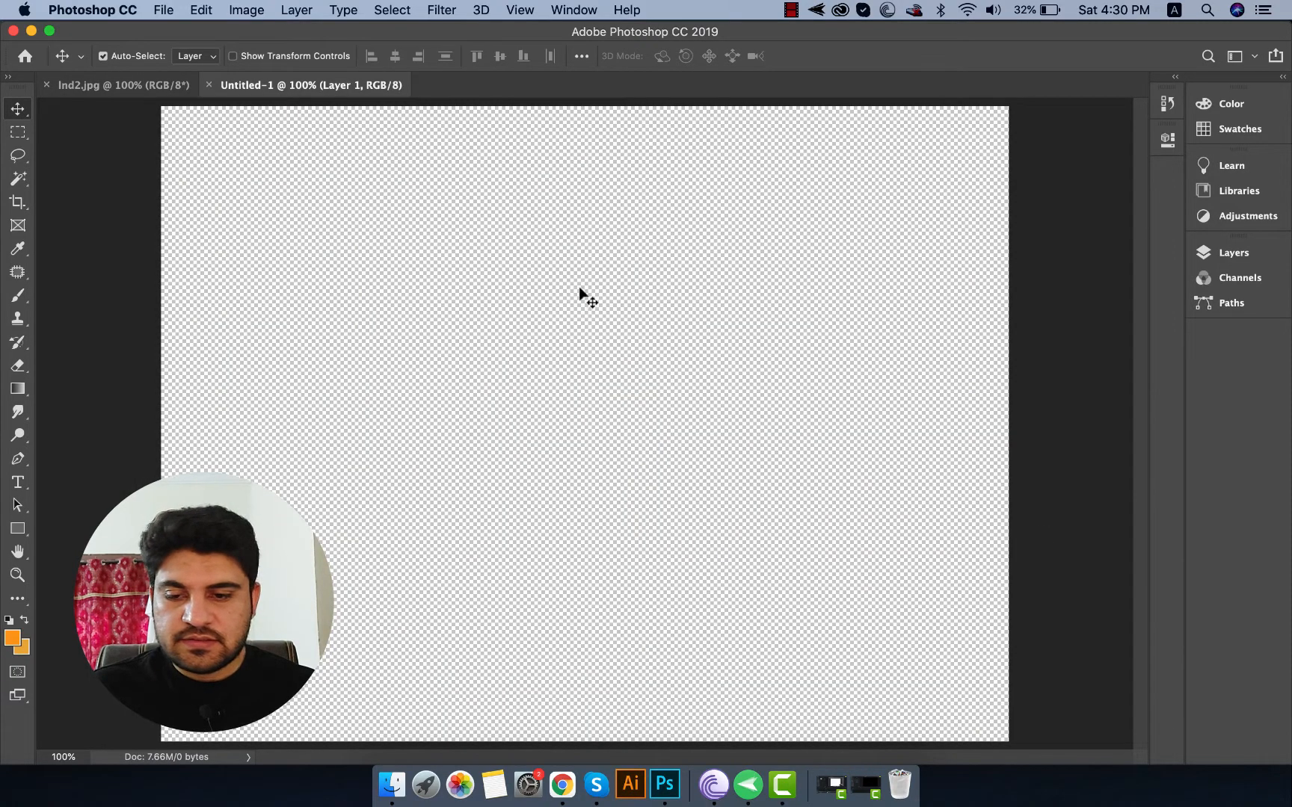
Draw an orange rectangle about 772 px wide and 714 px high on the transparent canvas, and collapse the shape properties.
left_click(17, 529)
mouse_move(333, 282)
left_mouse_down()
mouse_move(389, 368)
mouse_move(678, 601)
left_mouse_up()
left_click(17, 109)
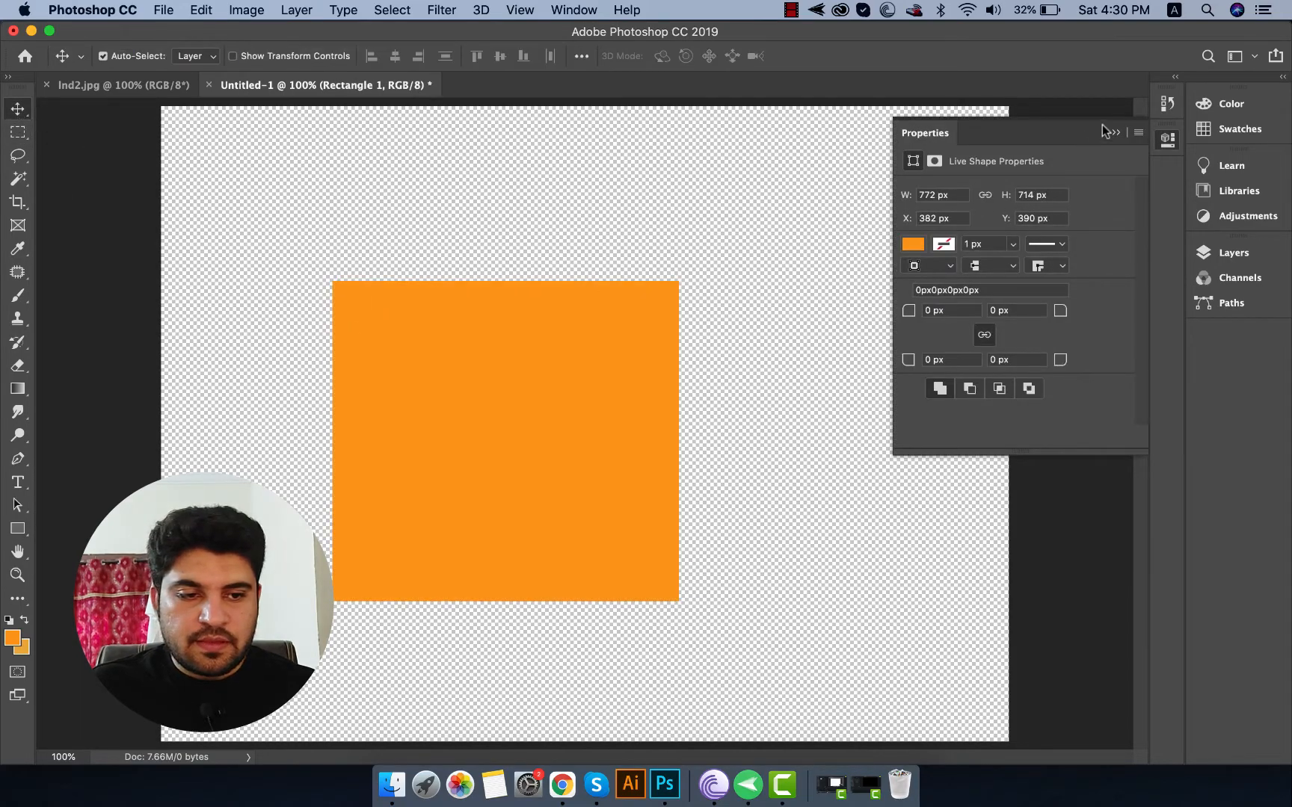
left_click(1158, 141)
Save a copy of the document as Untitled-1.png on the Desktop, in PNG format with Large file size (Fastest saving).
left_click(164, 9)
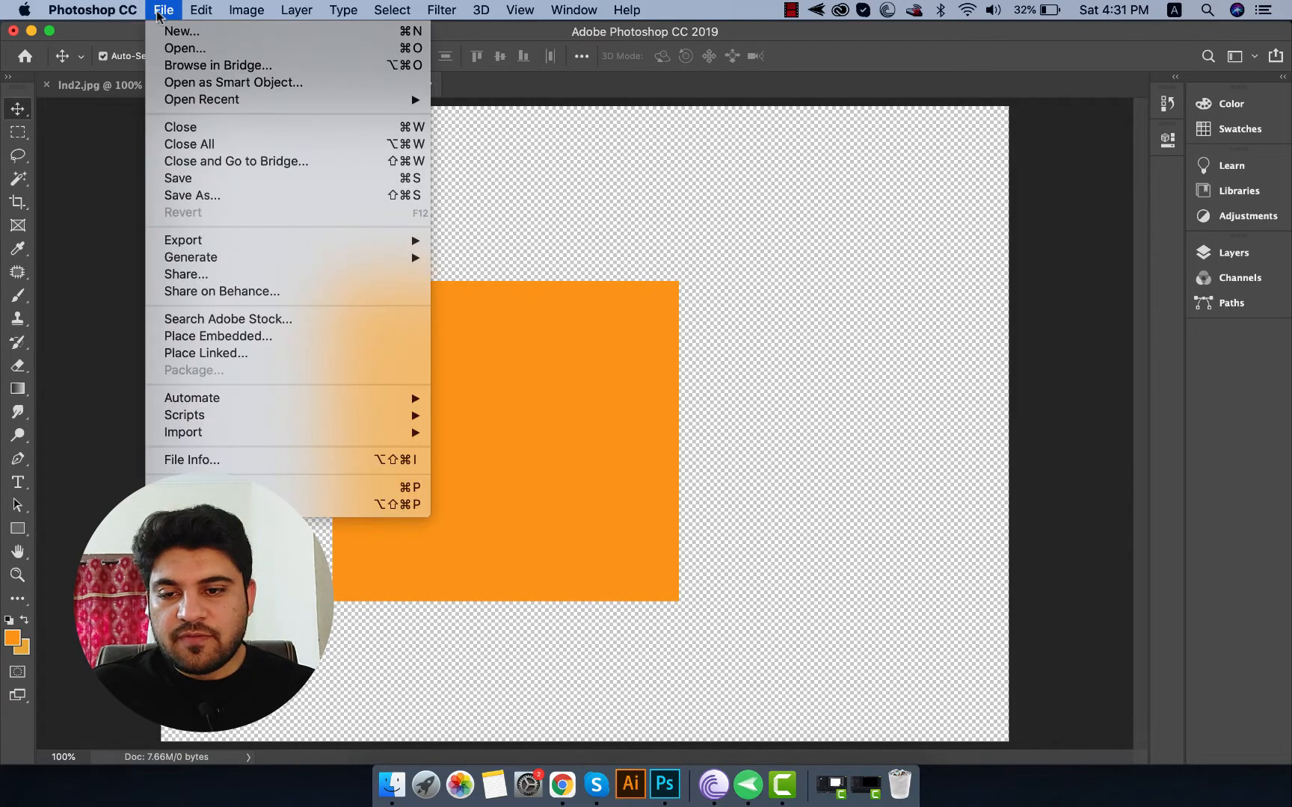
left_click(196, 197)
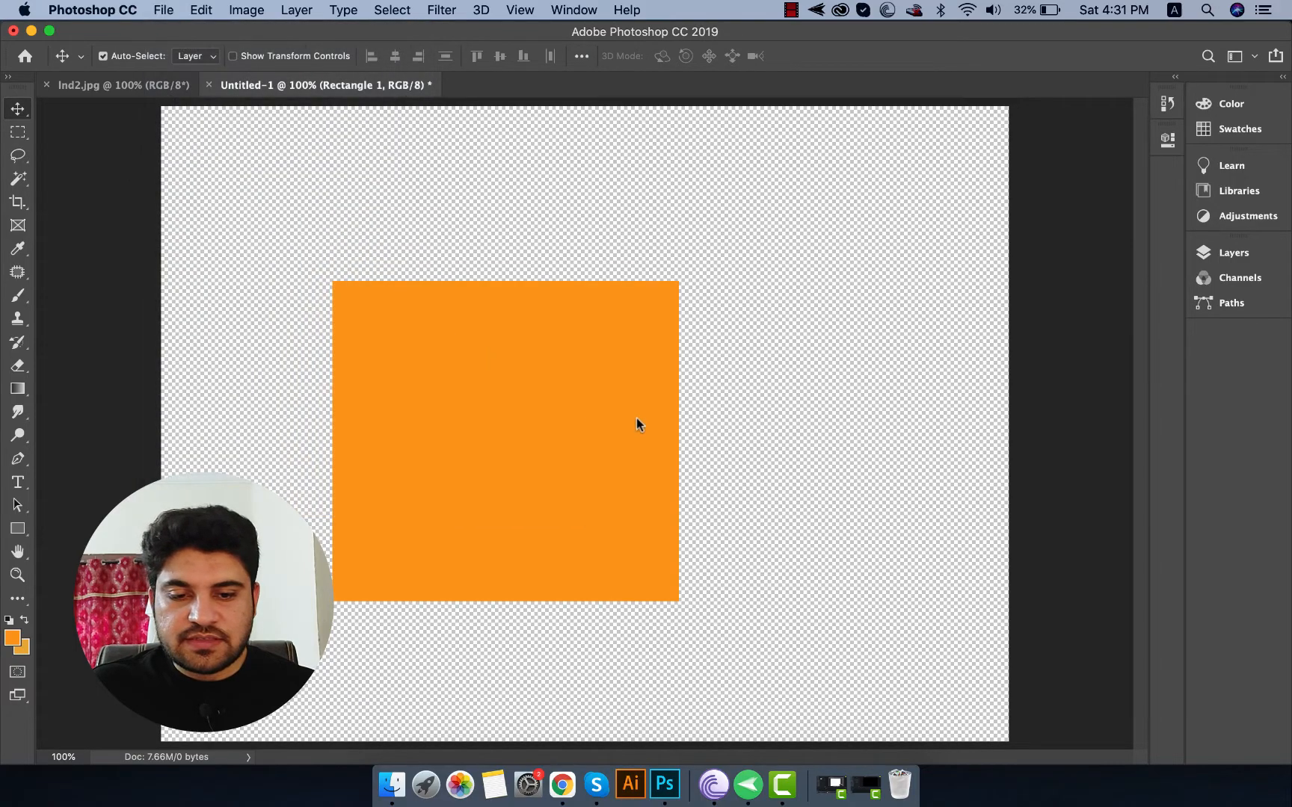
left_click(611, 360)
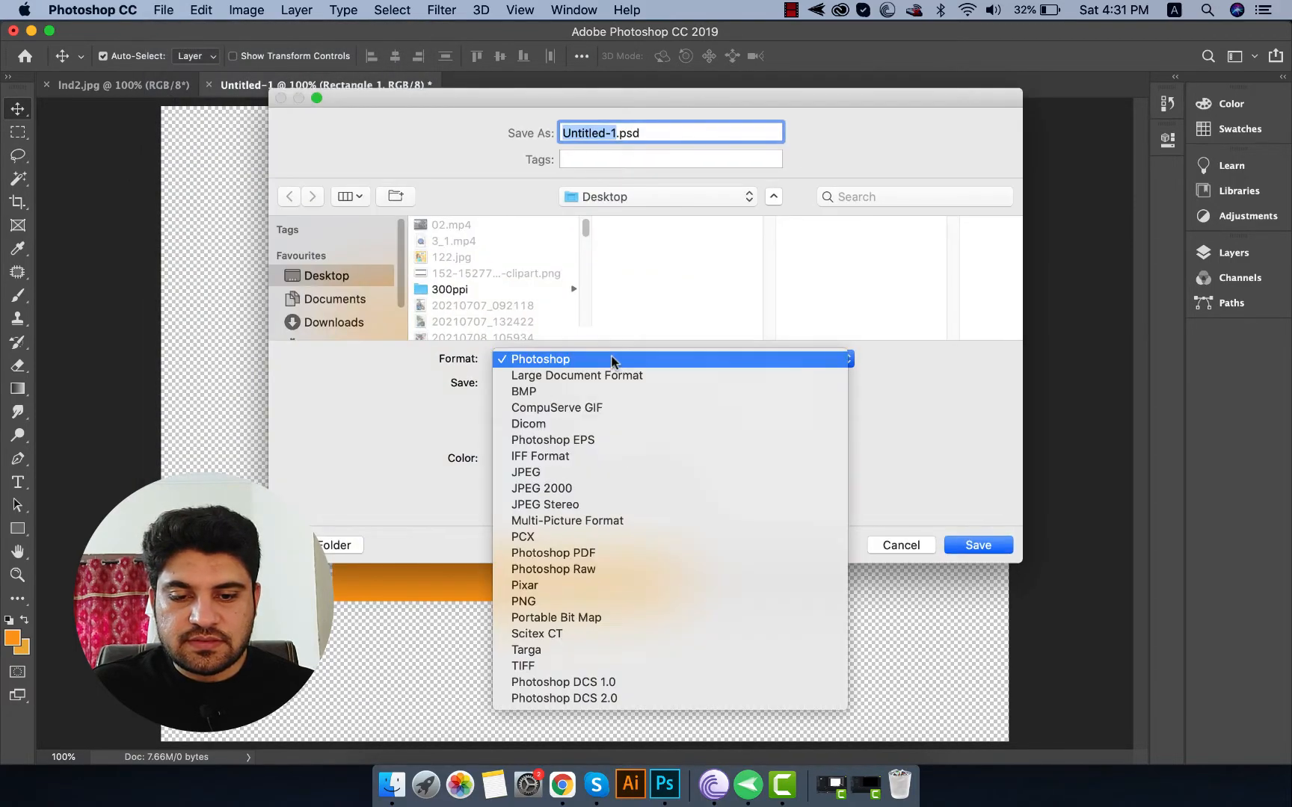
left_click(611, 601)
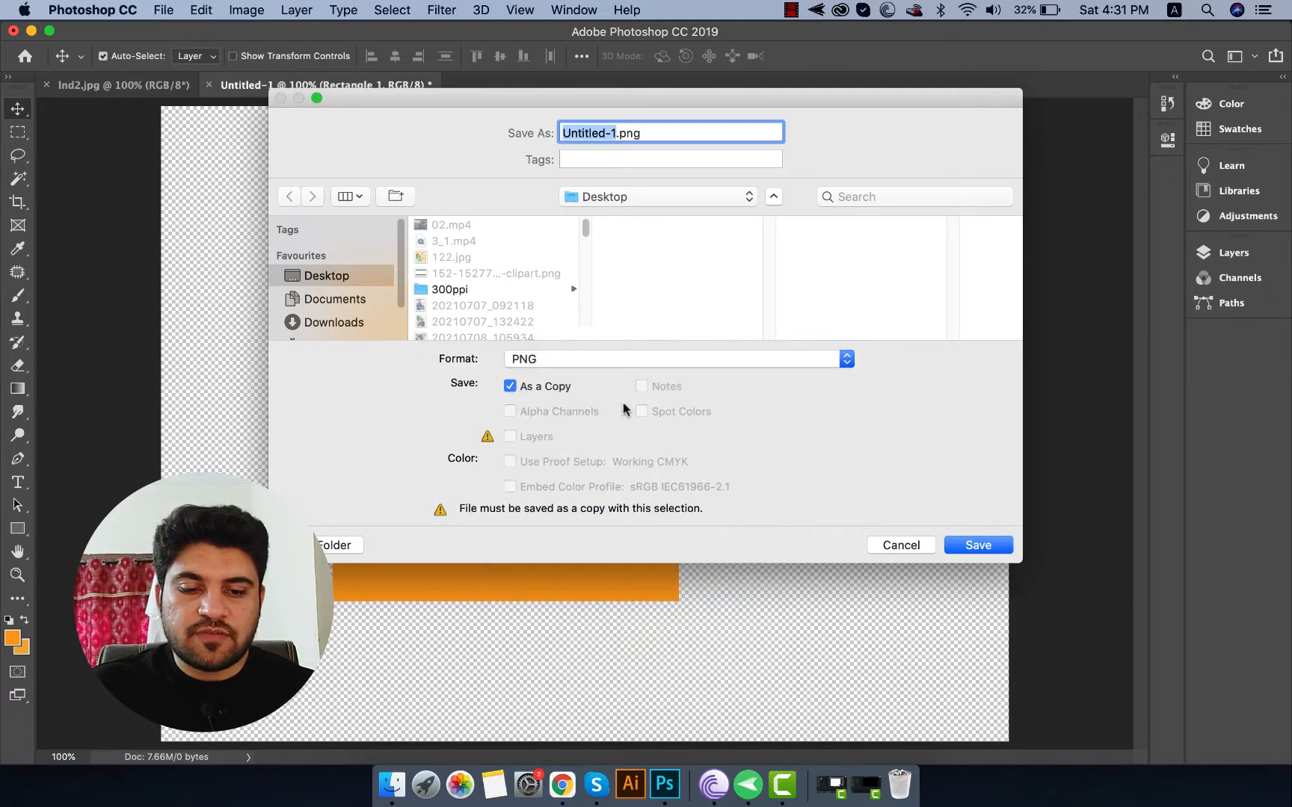
left_click(977, 545)
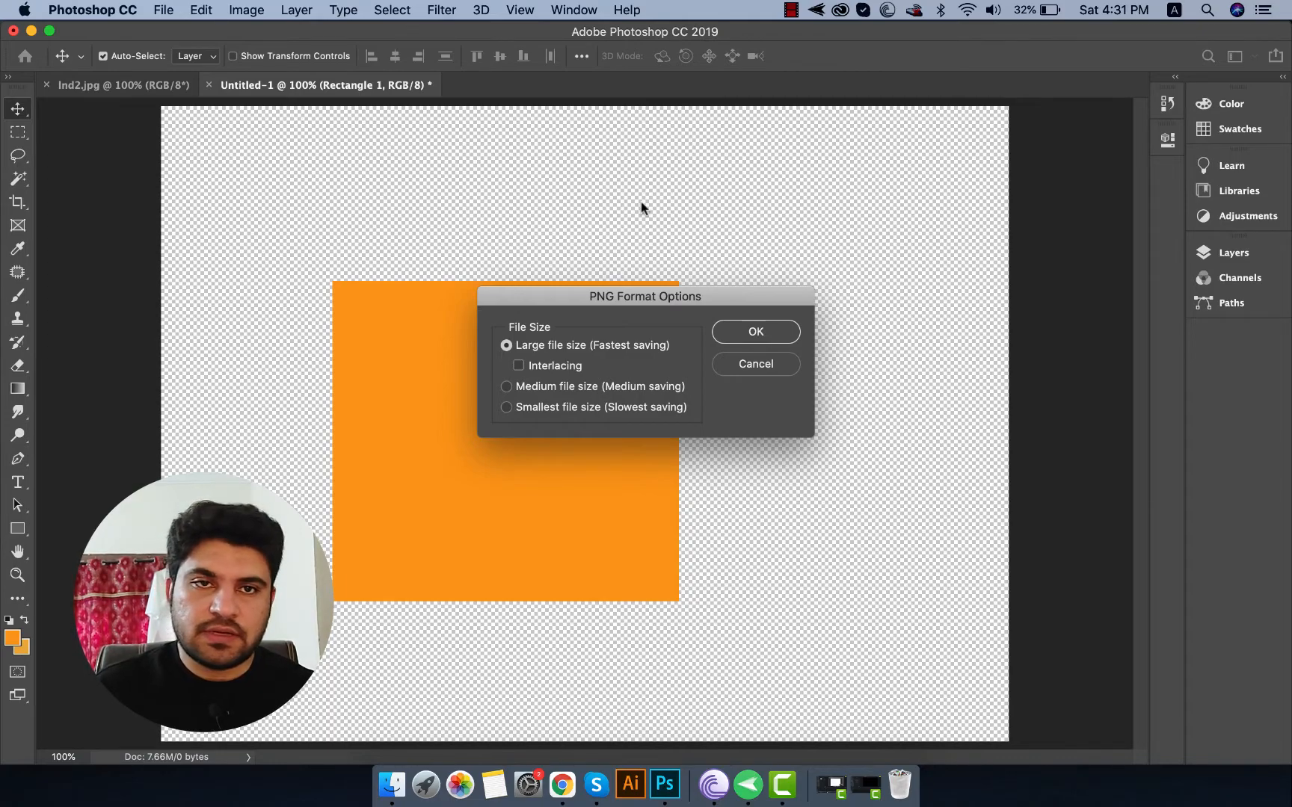
left_click(724, 329)
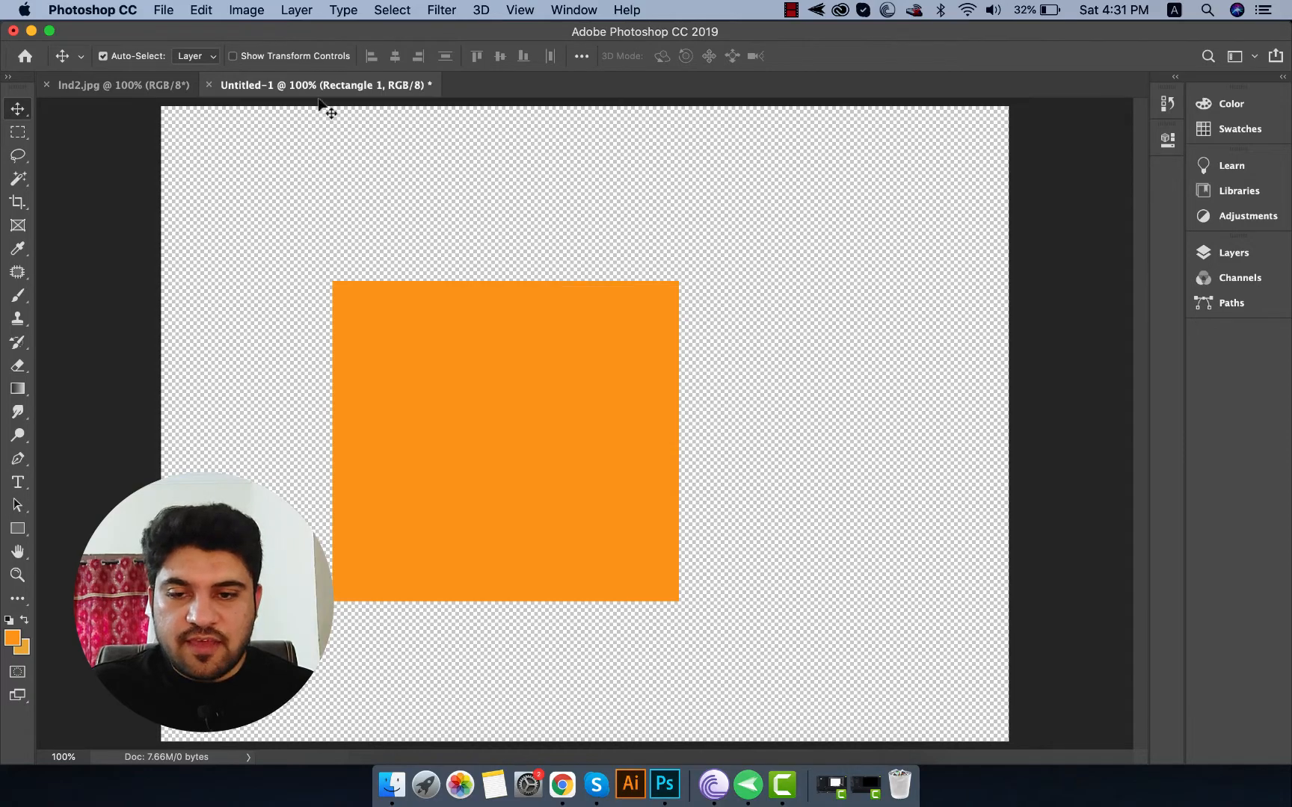
left_click(166, 7)
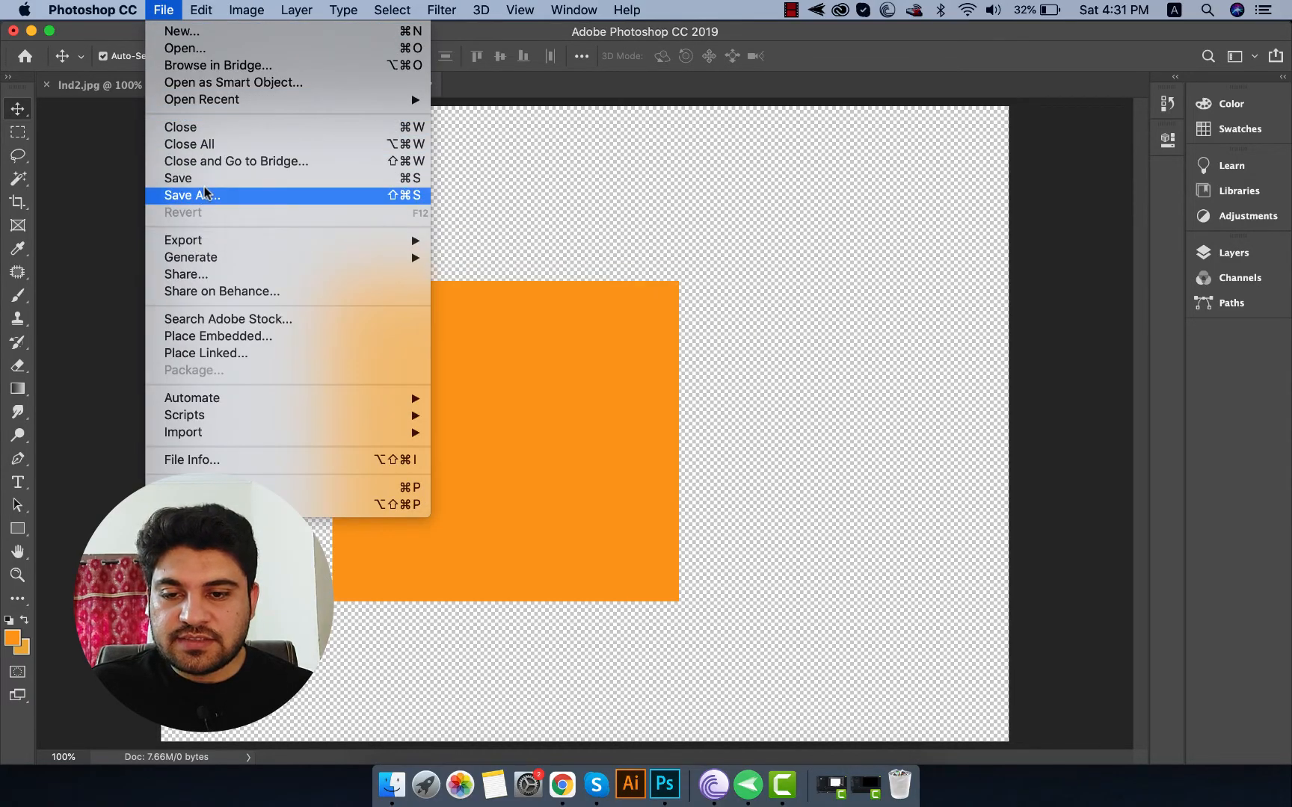
left_click(179, 178)
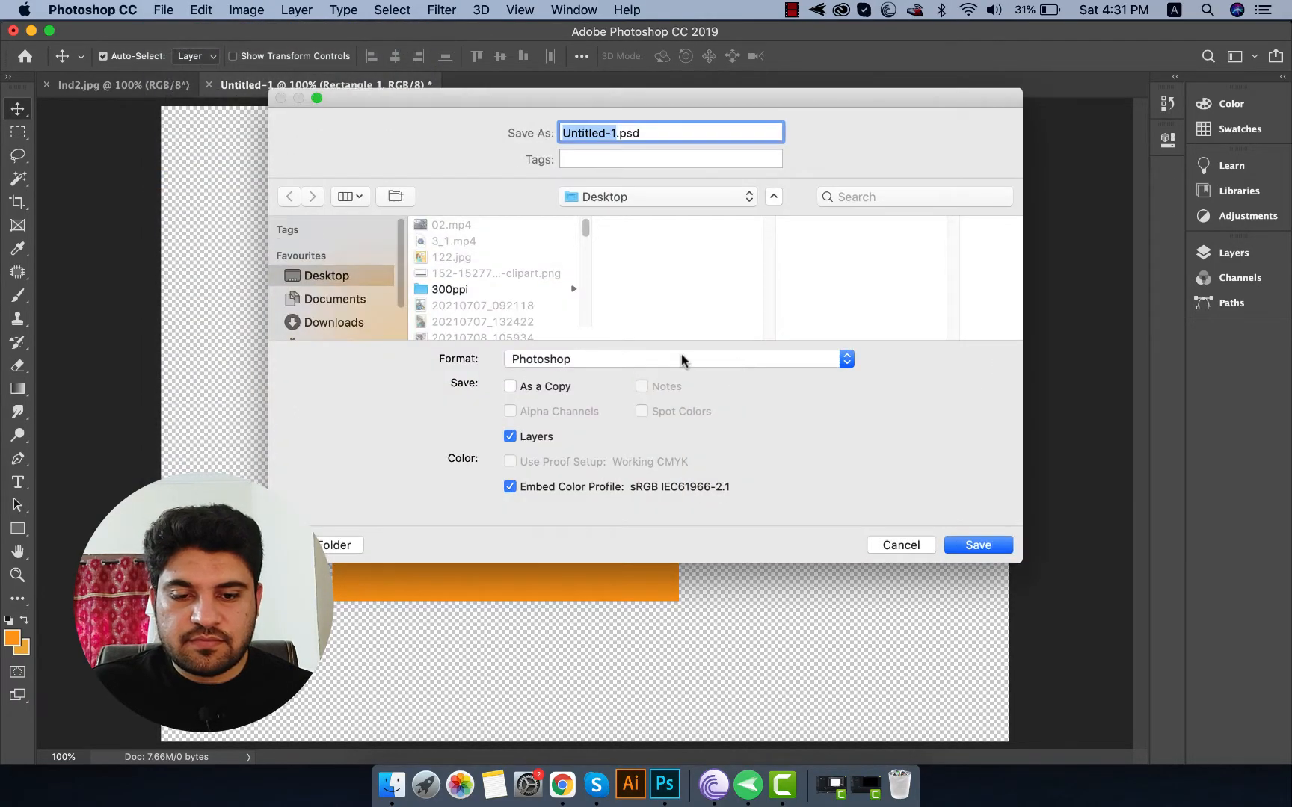
left_click(680, 359)
left_click(915, 550)
left_click(894, 548)
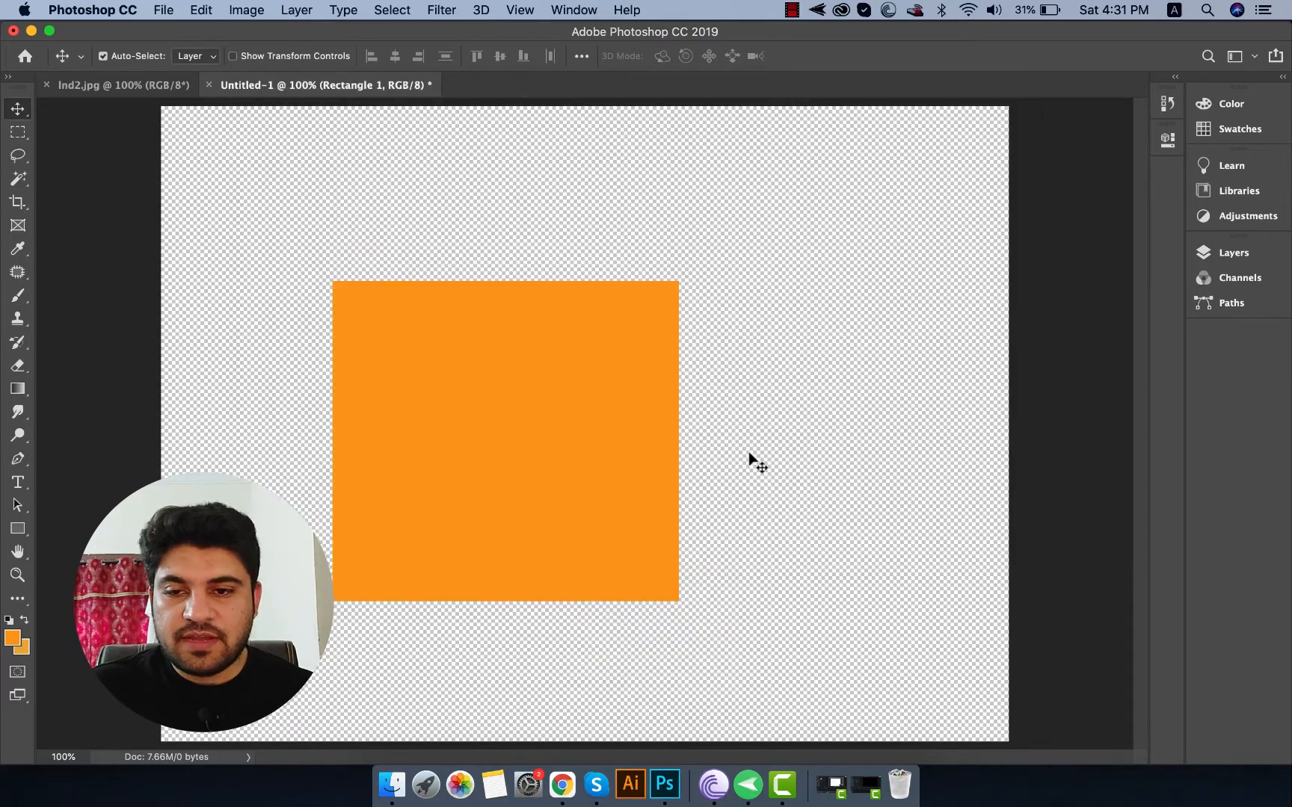
Review the formats for saving the orange rectangle document and preview the JPEG save options, leaving without saving.
left_click(164, 10)
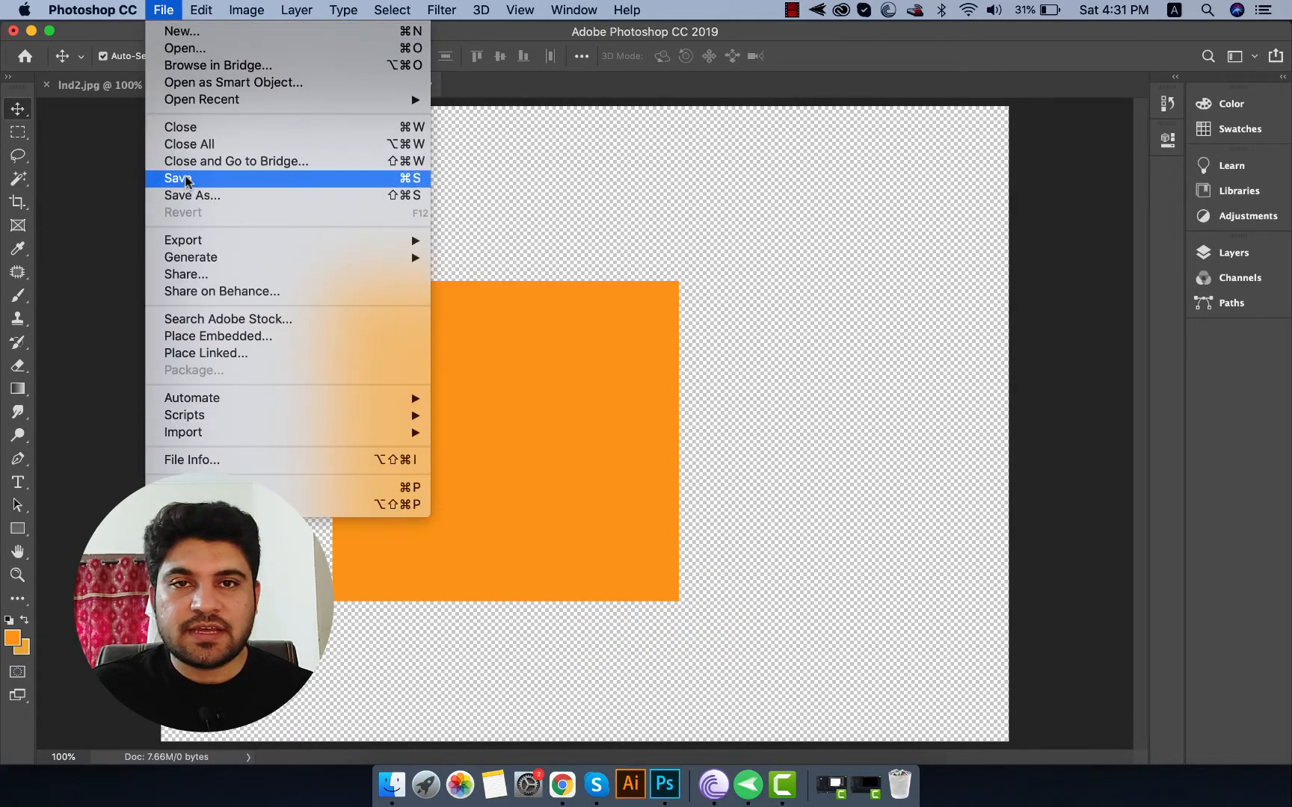
left_click(323, 184)
left_click(643, 366)
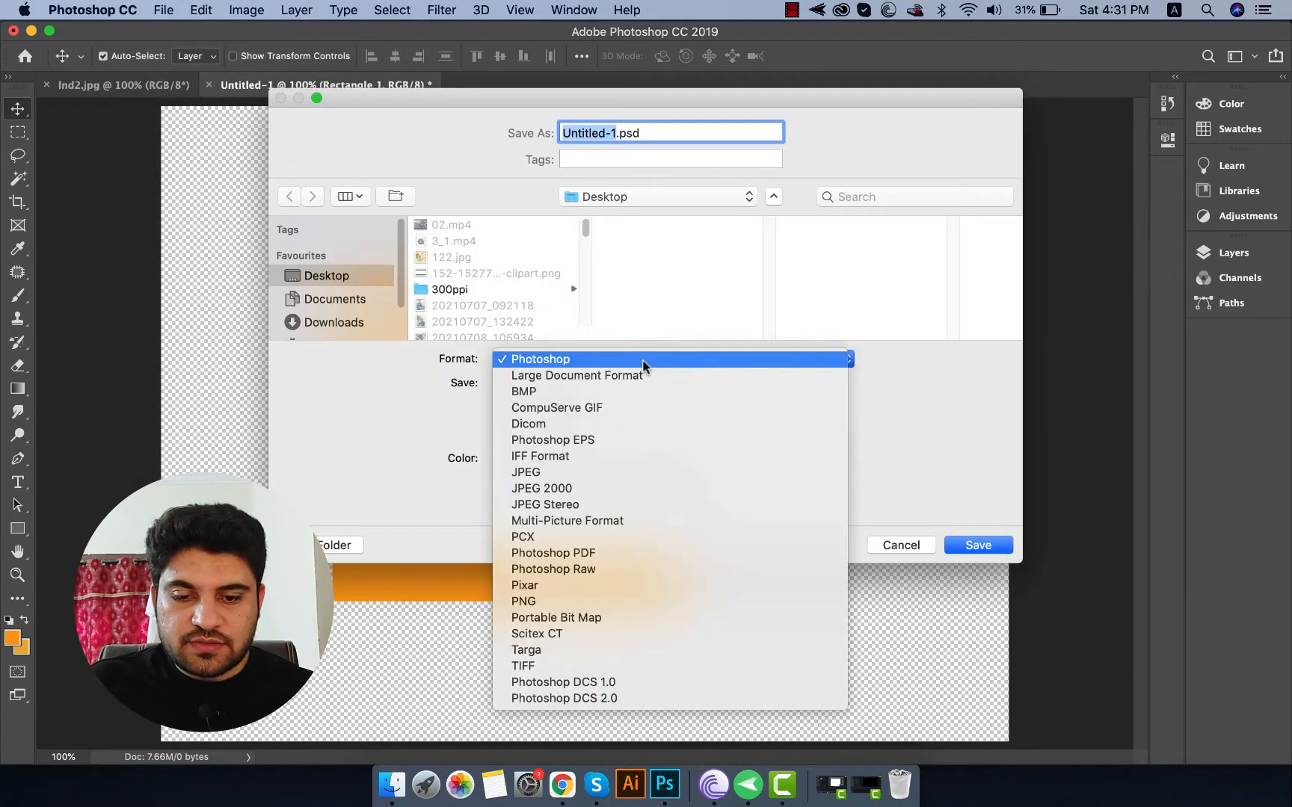
left_click(636, 473)
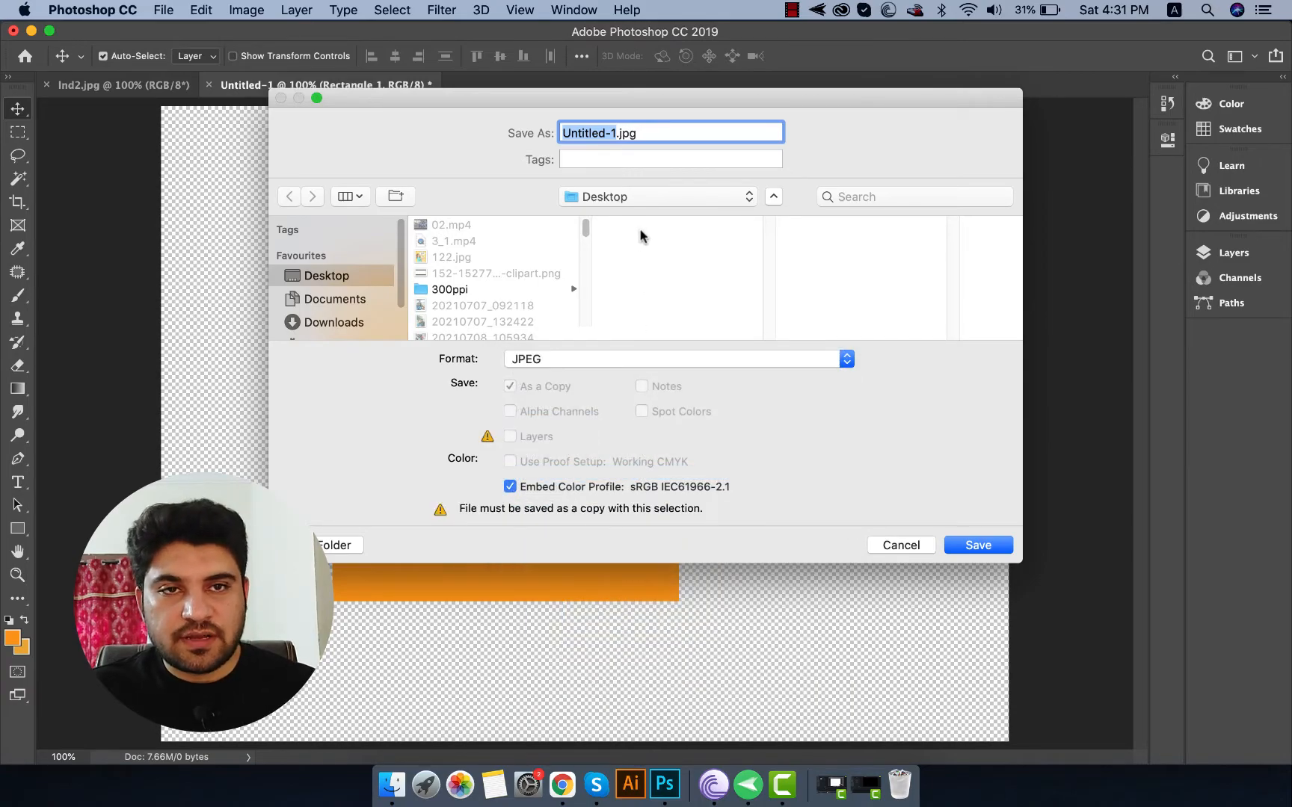
left_click(903, 545)
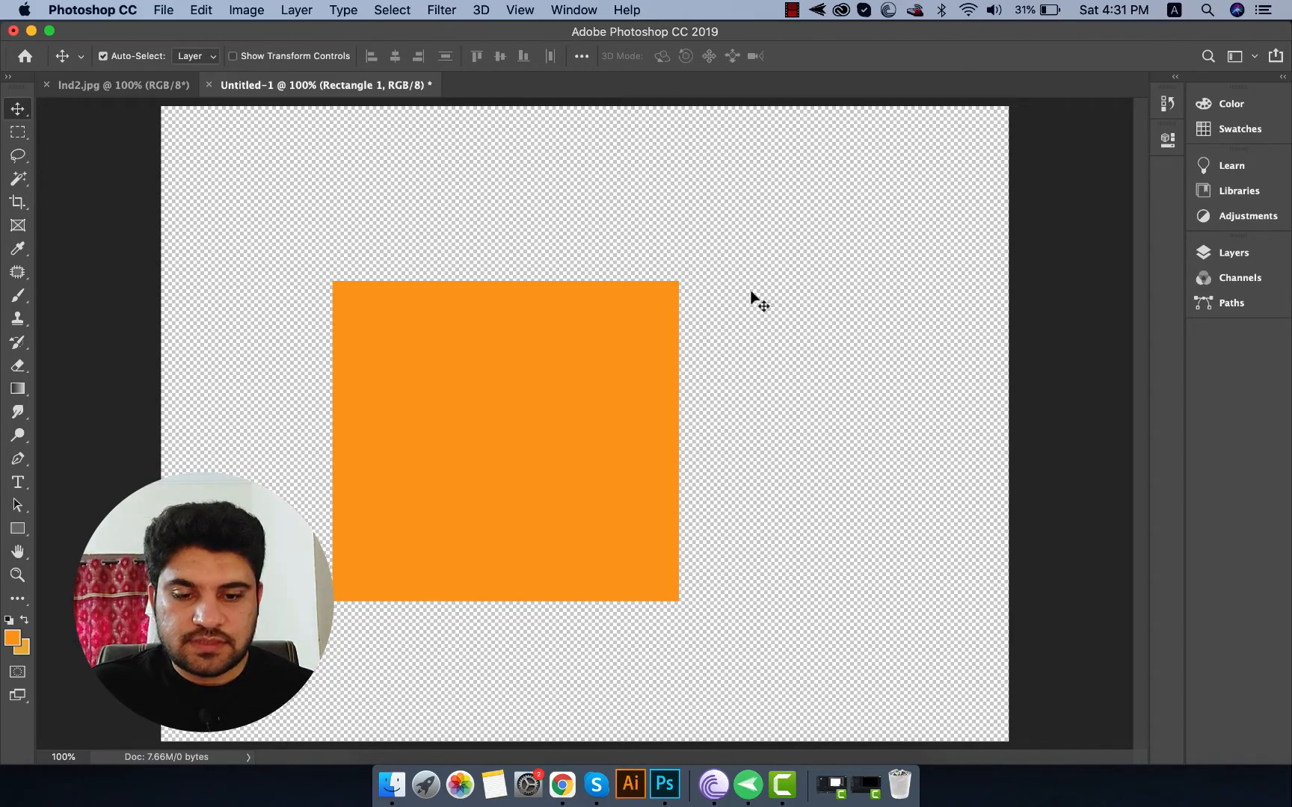
Look through the export commands available for the orange rectangle document.
left_click(164, 11)
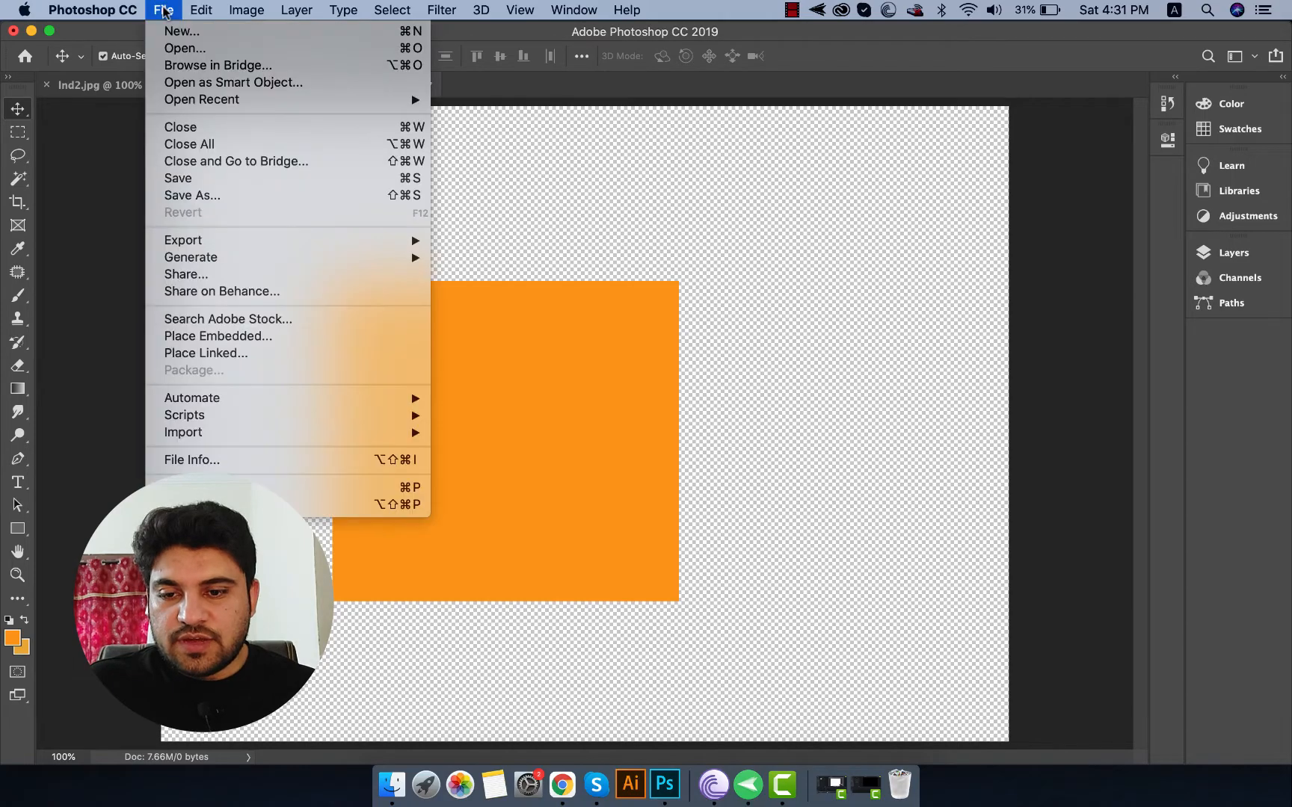
left_click(782, 222)
left_click(166, 11)
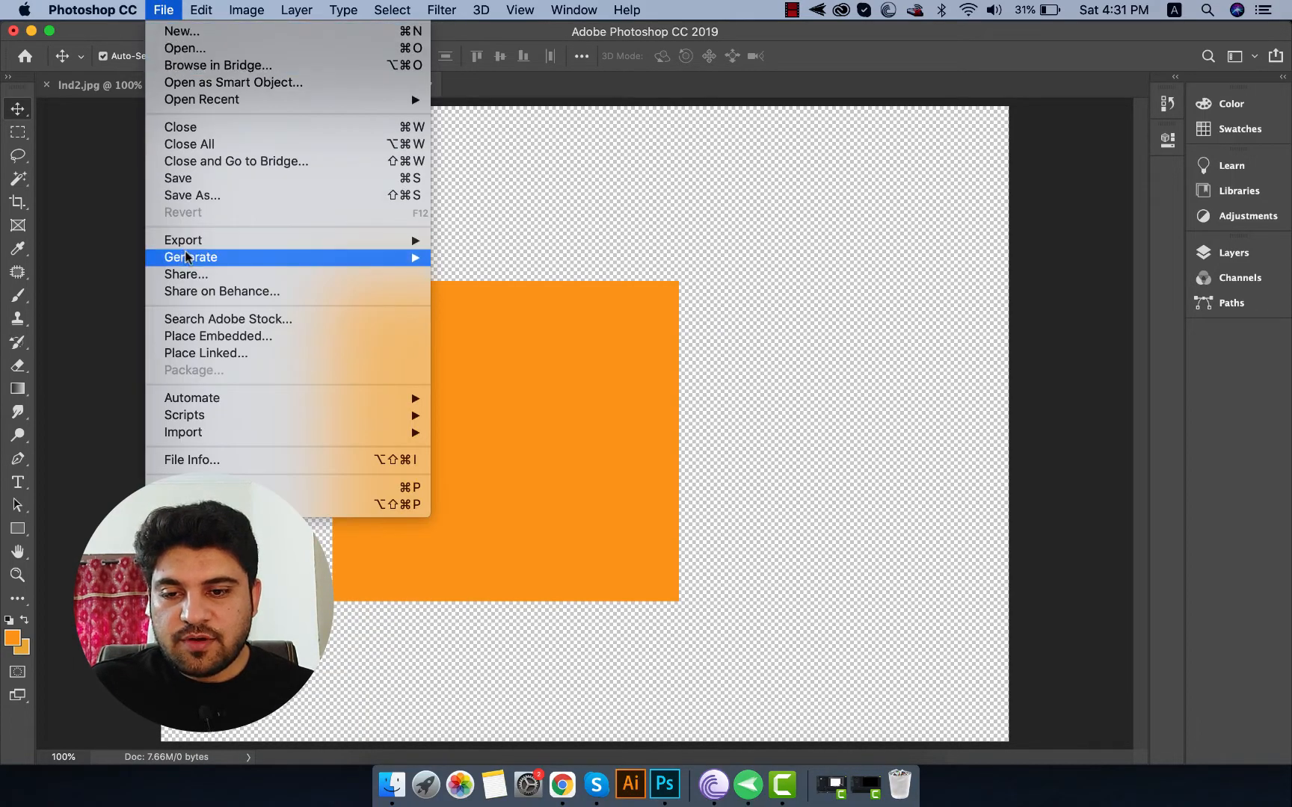
mouse_move(188, 241)
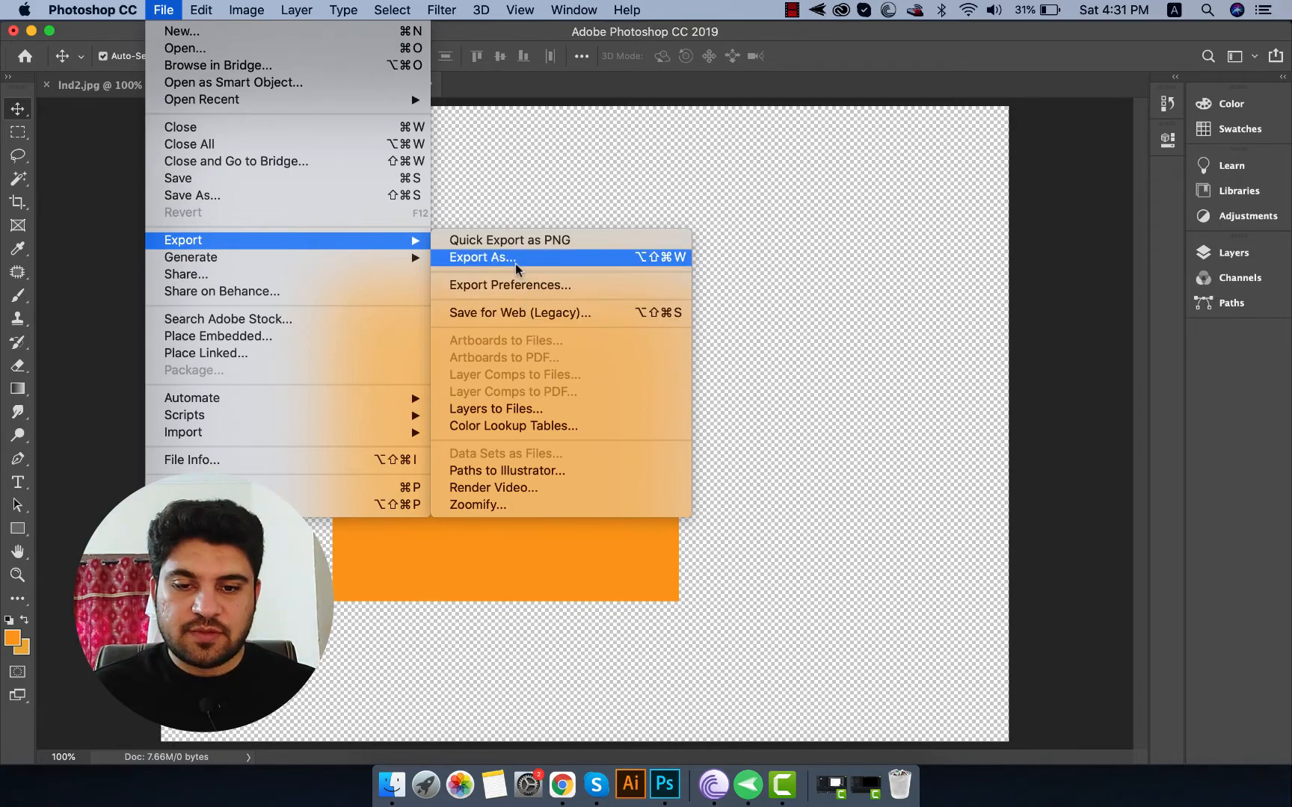
left_click(775, 182)
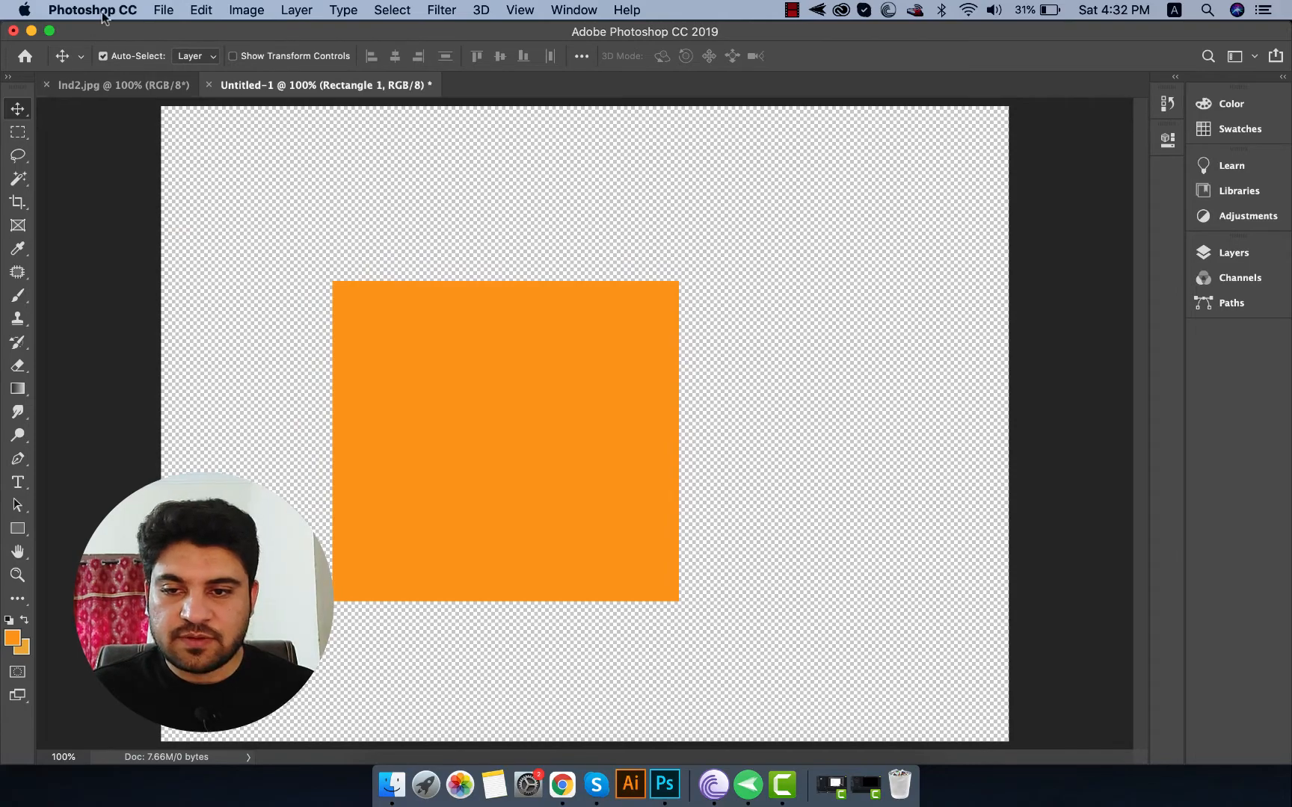
Examine the Export As settings for file format, image size, scale, metadata and color space, leaving without exporting.
left_click(163, 10)
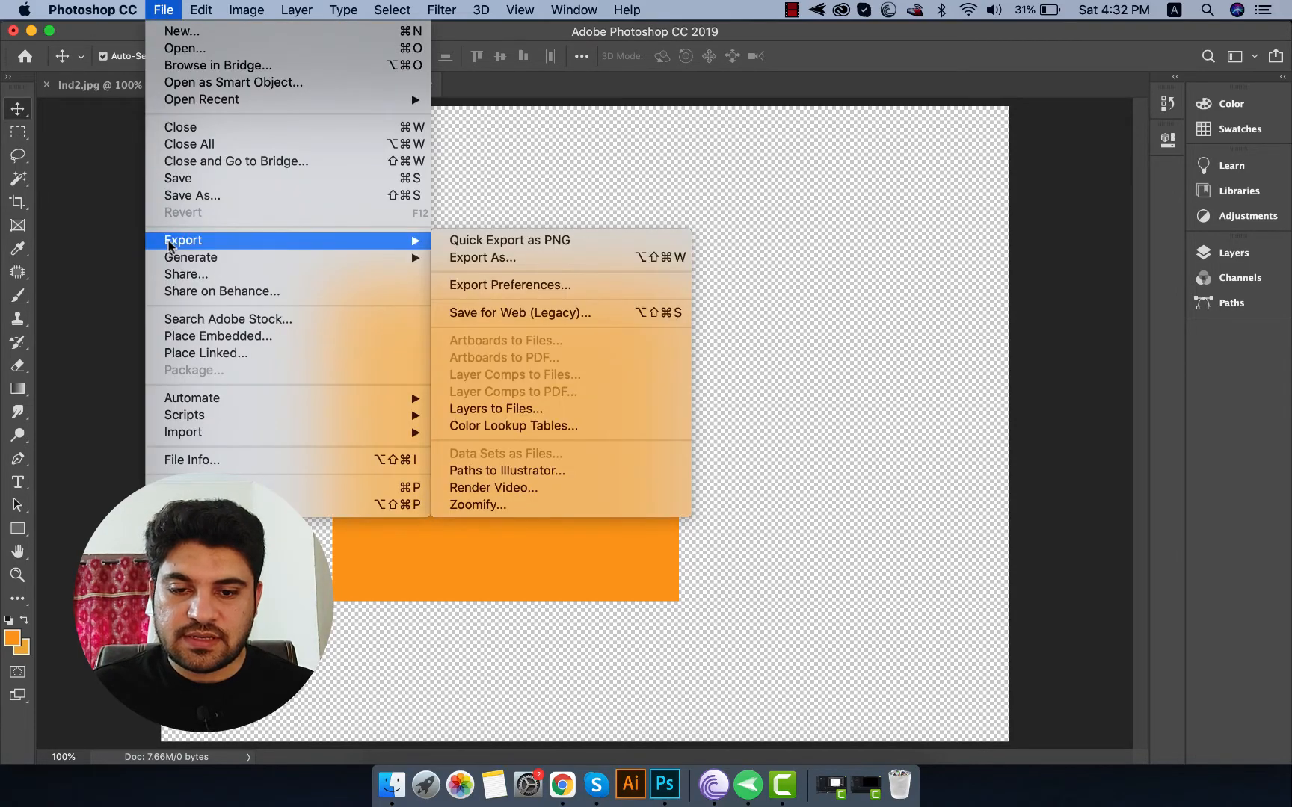
left_click(531, 258)
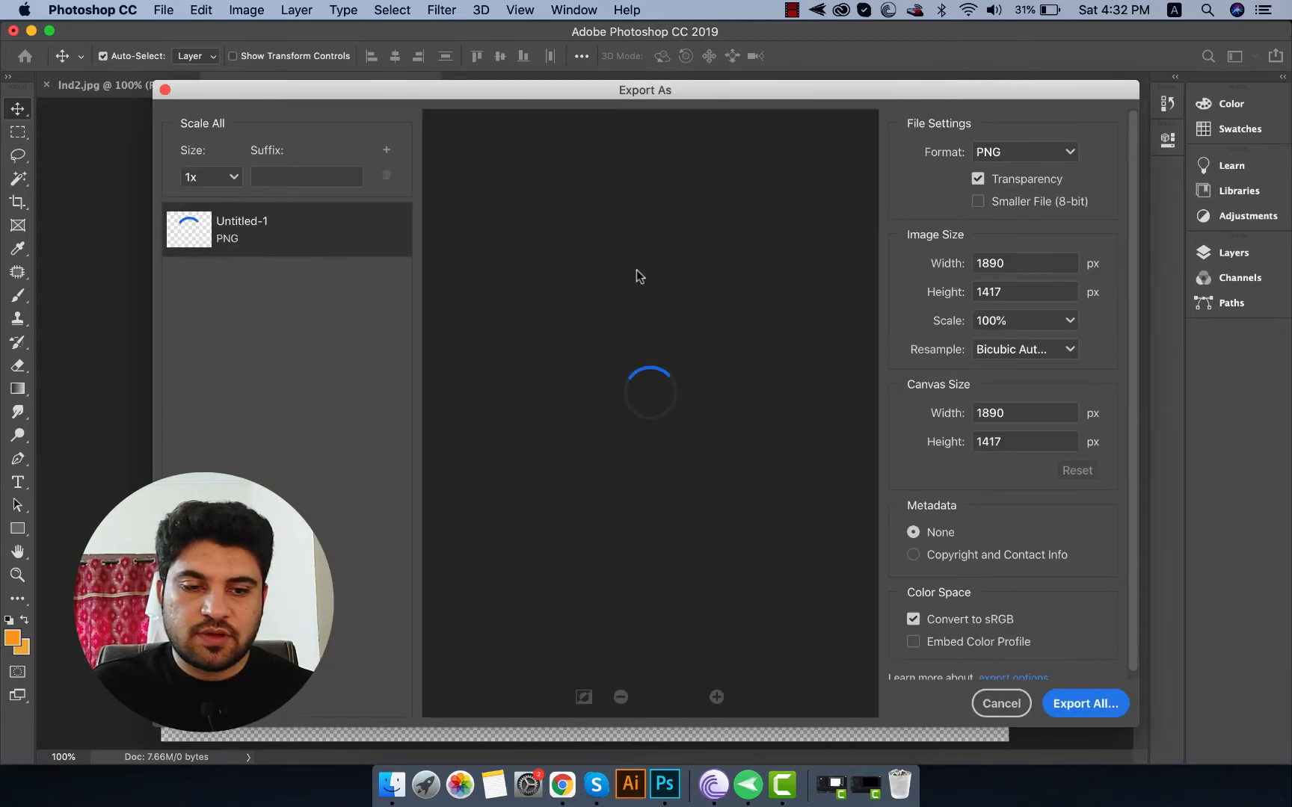
left_click(1004, 156)
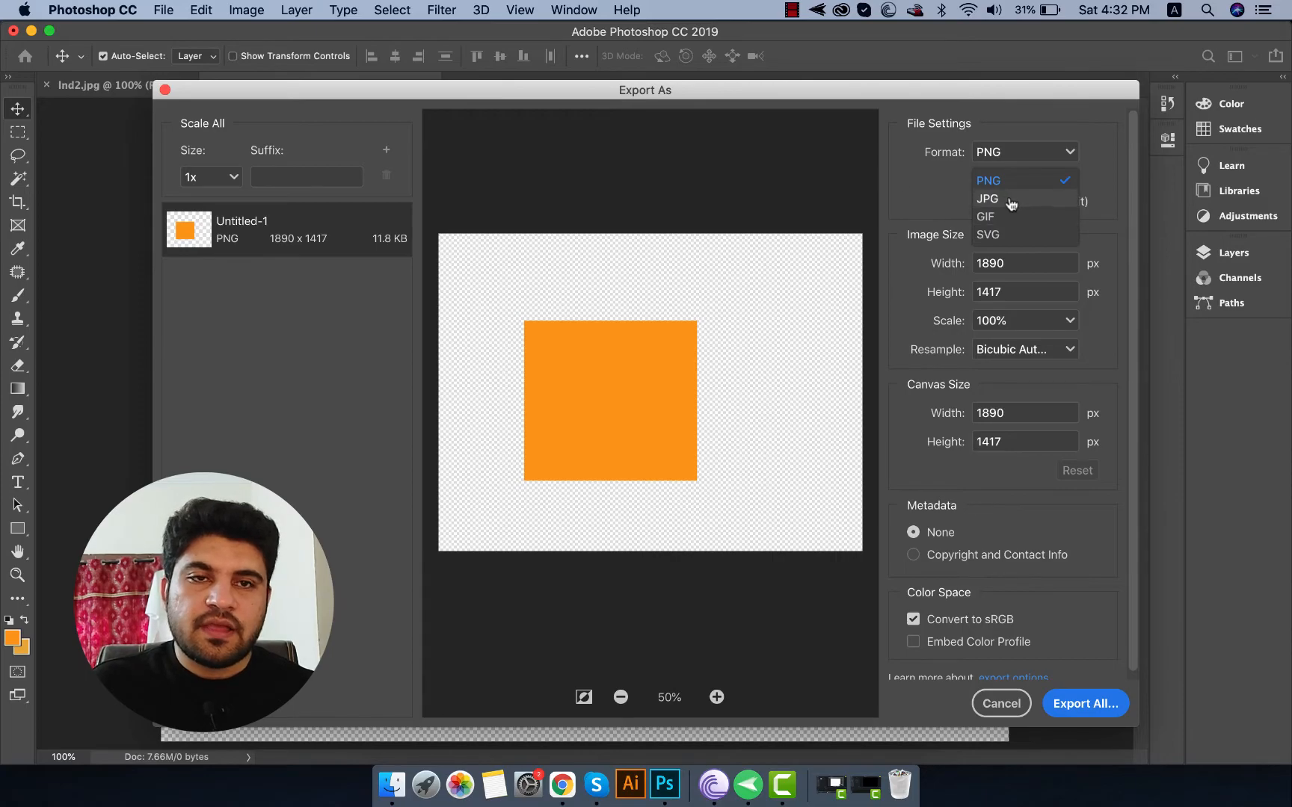
left_click(915, 178)
left_click(1021, 262)
key("Tab")
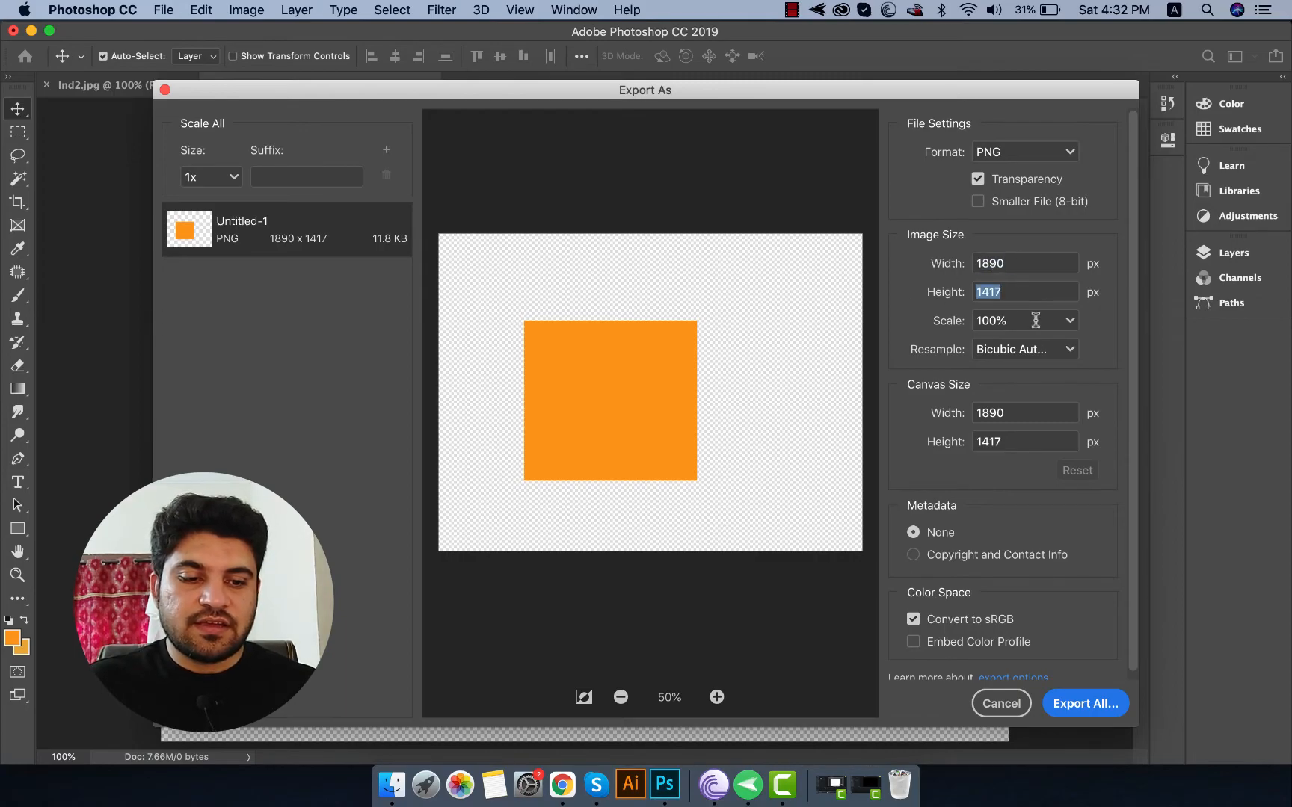
key("Tab")
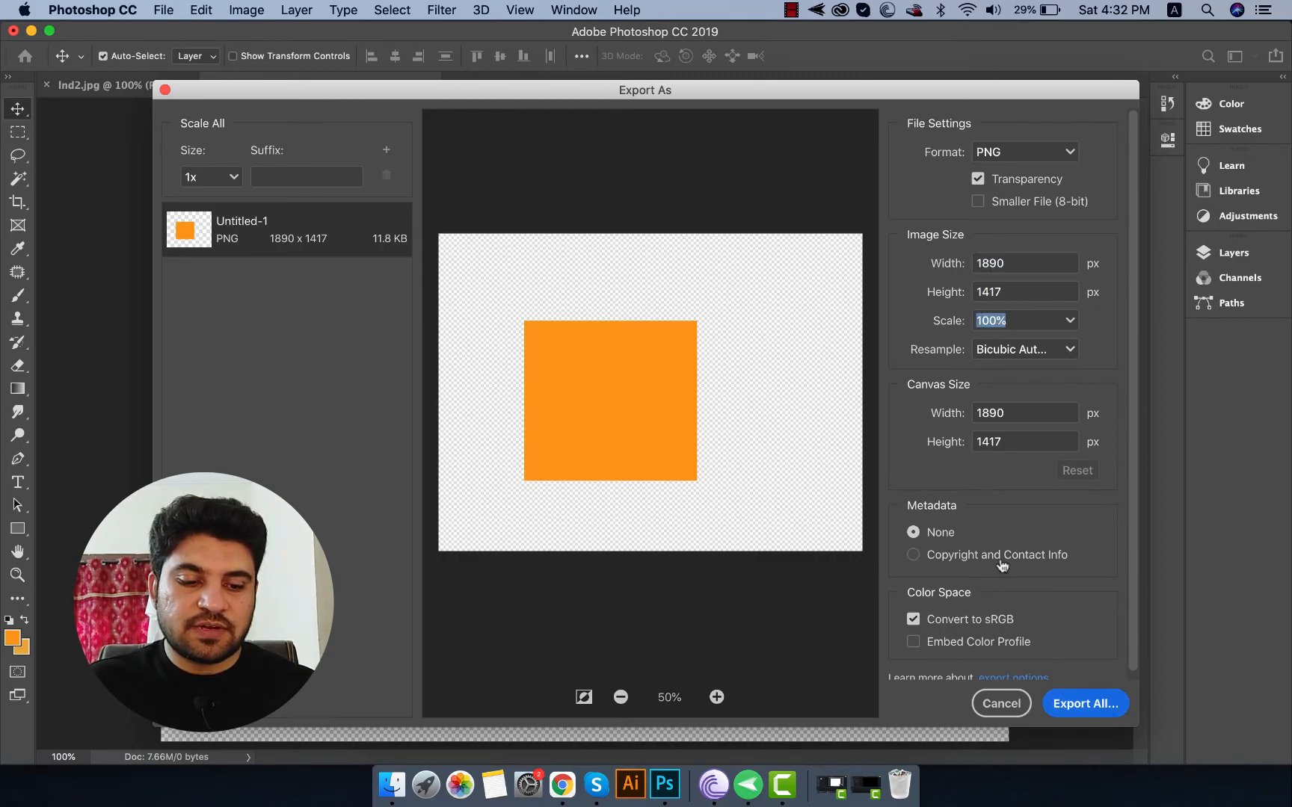
scroll(1054, 676, "down", 1)
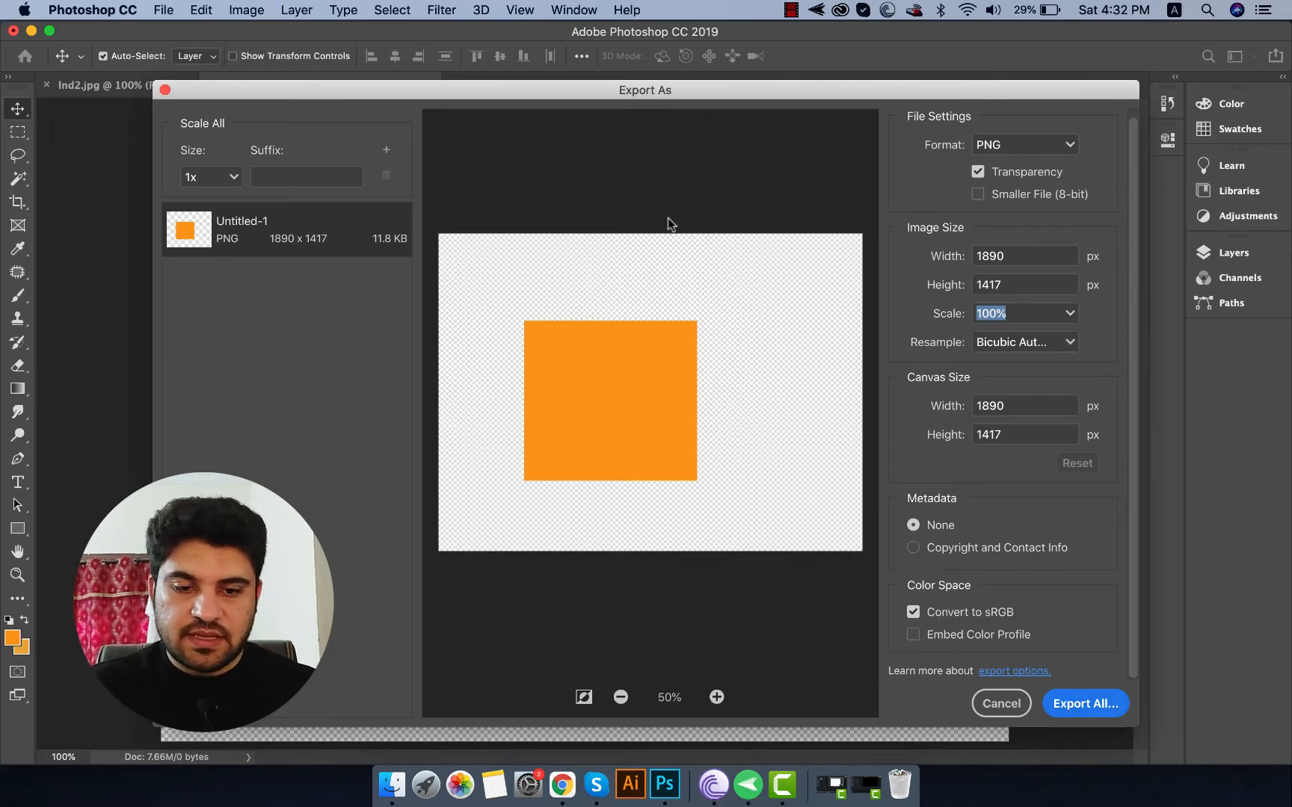
key("Escape")
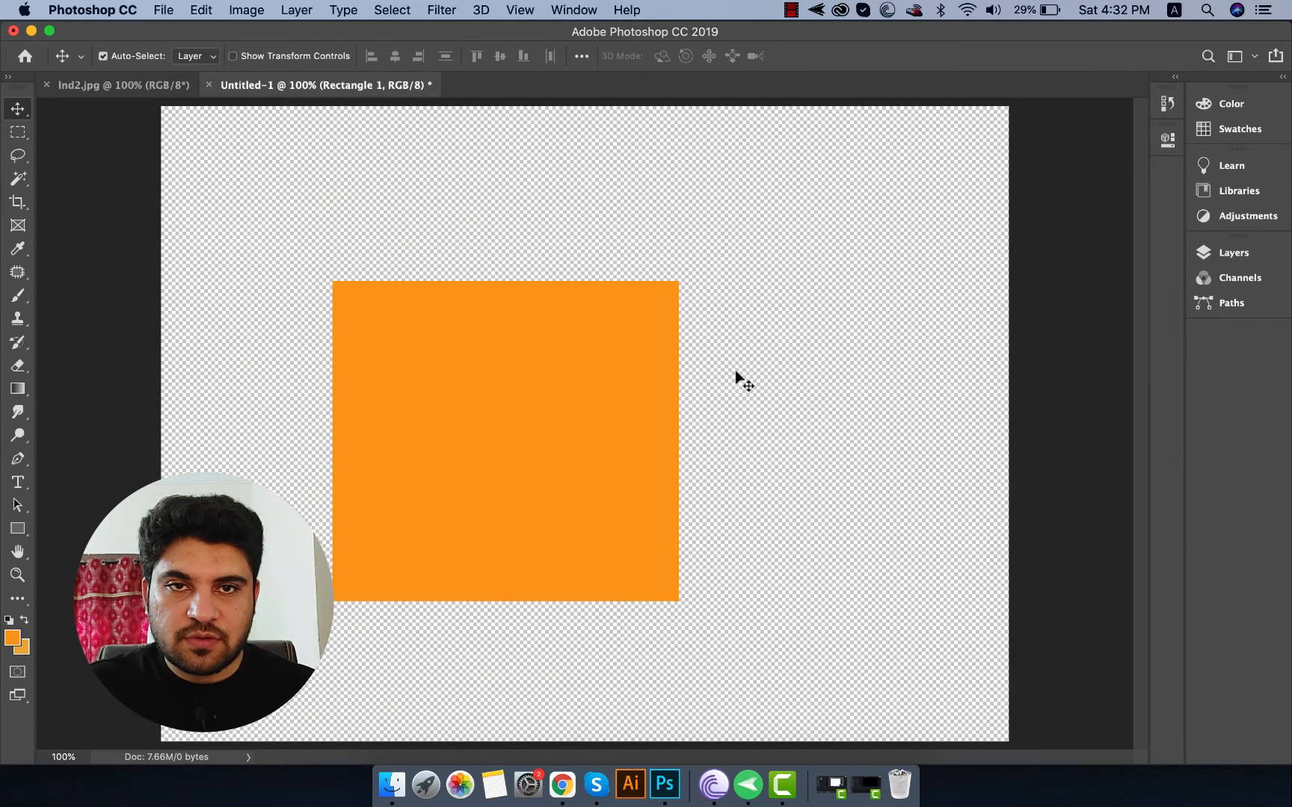